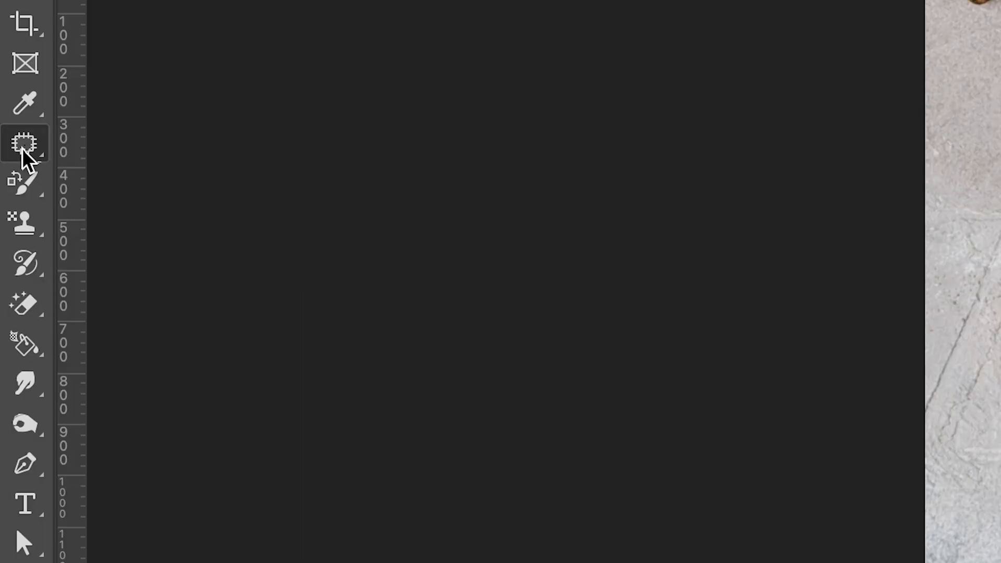
# Step: Remove the lone coffee bean beside the metal shaker by patching it with nearby clean surface using the Patch Tool
pyautogui.click(25, 148)
pyautogui.moveTo(25, 147); pyautogui.dragTo(124, 152)
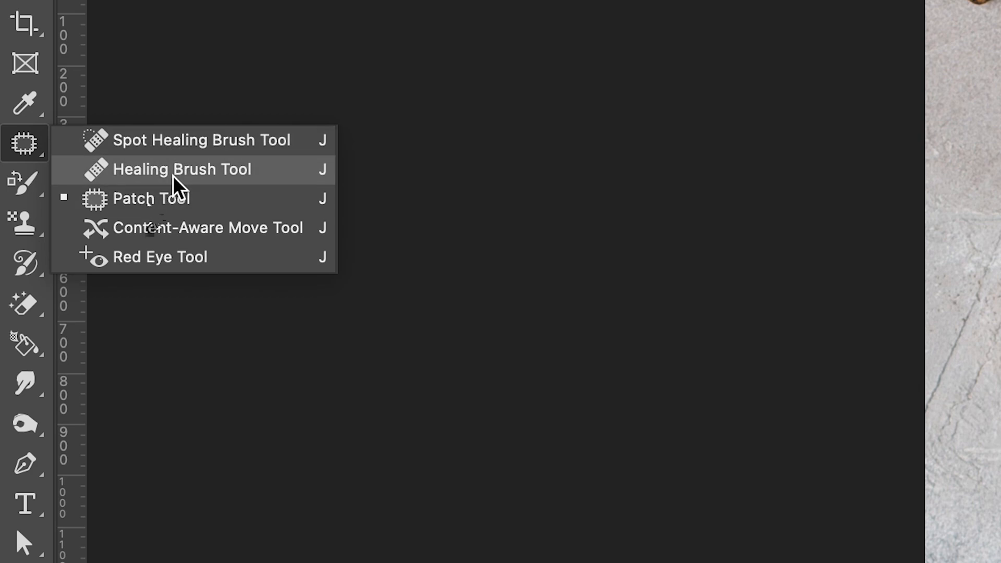
pyautogui.click(146, 210)
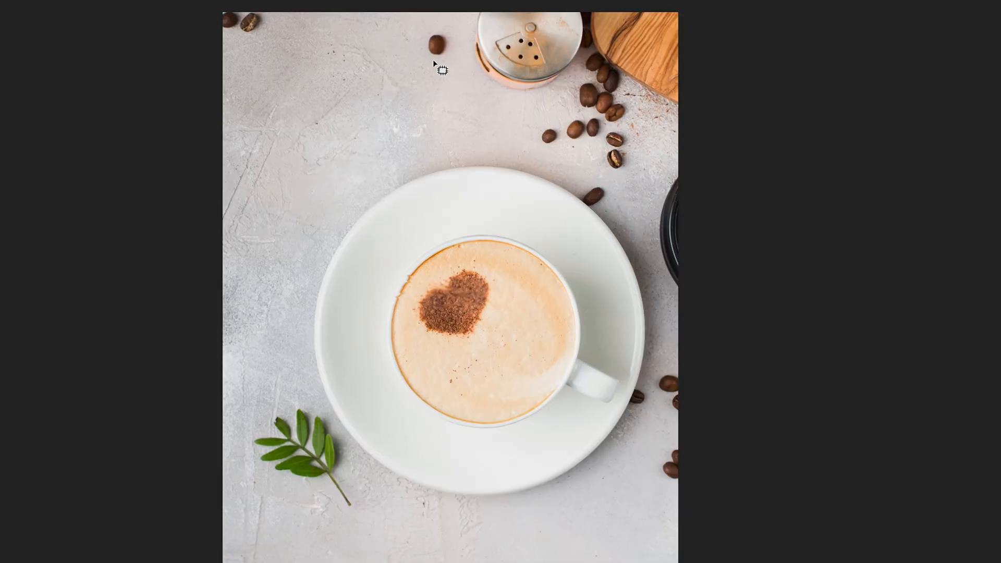
pyautogui.moveTo(432, 59)
pyautogui.mouseDown()
pyautogui.moveTo(420, 32)
pyautogui.moveTo(433, 23)
pyautogui.moveTo(454, 40)
pyautogui.moveTo(432, 65)
pyautogui.mouseUp()
pyautogui.moveTo(433, 46); pyautogui.dragTo(370, 100)
pyautogui.hotkey('ctrl', 'd')
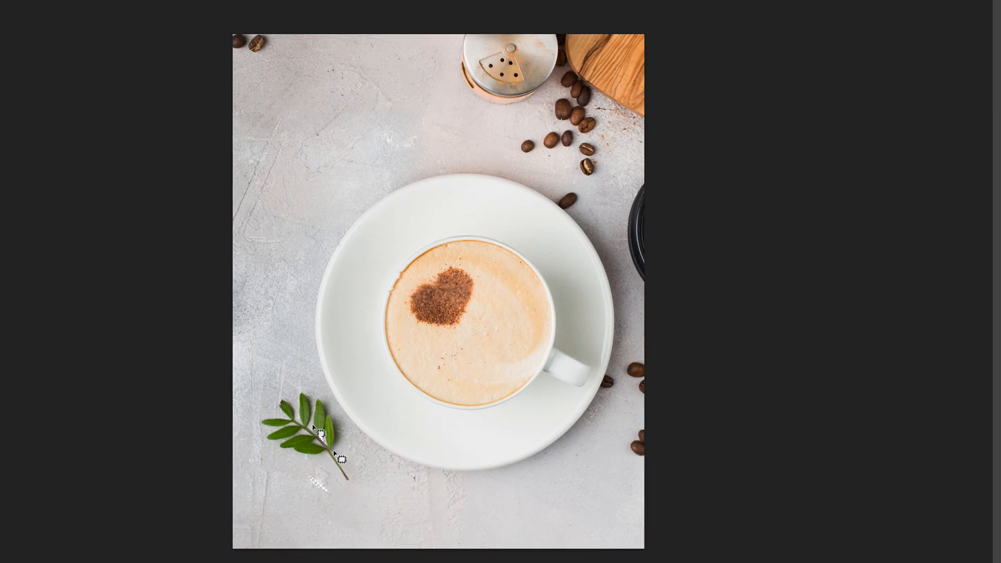
# Step: Patch an empty area above the saucer with the leaf sprig as the source to duplicate the sprig, and clear the selection
pyautogui.moveTo(265, 487); pyautogui.dragTo(220, 442)
pyautogui.moveTo(372, 176)
pyautogui.mouseDown()
pyautogui.moveTo(354, 74)
pyautogui.moveTo(269, 66)
pyautogui.moveTo(267, 94)
pyautogui.moveTo(295, 152)
pyautogui.moveTo(373, 178)
pyautogui.mouseUp()
pyautogui.moveTo(321, 120); pyautogui.dragTo(299, 437)
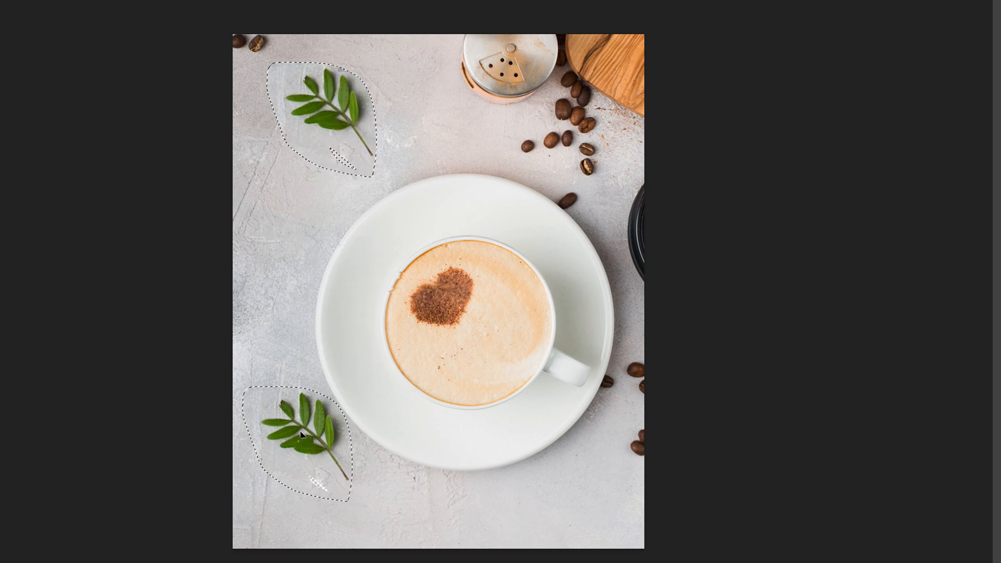
pyautogui.hotkey('ctrl', 'd')
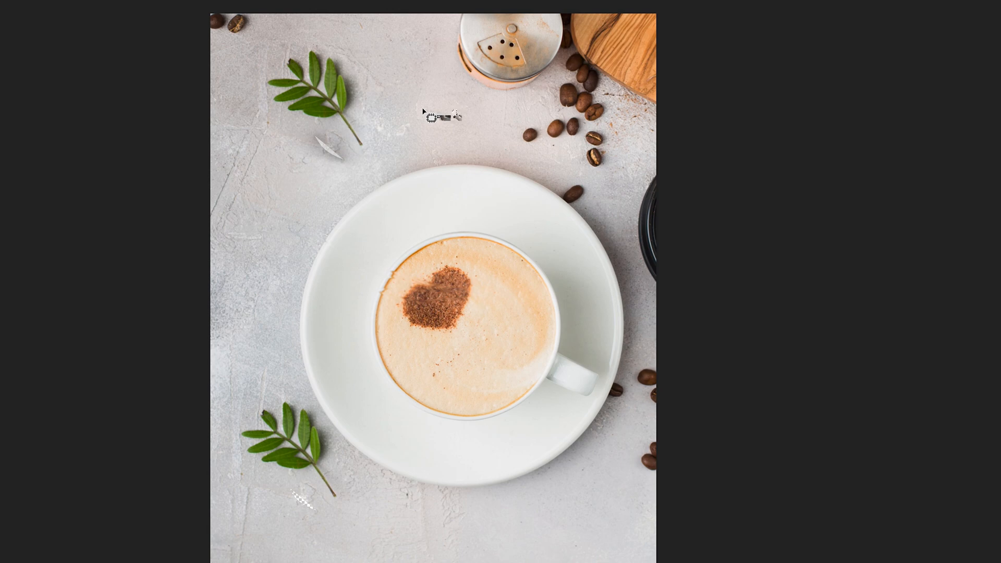
# Step: Patch a small empty spot above the saucer with a coffee bean as the source, and clear the selection
pyautogui.moveTo(453, 99)
pyautogui.mouseDown()
pyautogui.moveTo(430, 113)
pyautogui.moveTo(442, 125)
pyautogui.moveTo(455, 101)
pyautogui.mouseUp()
pyautogui.moveTo(449, 110); pyautogui.dragTo(530, 136)
pyautogui.hotkey('ctrl', 'd')
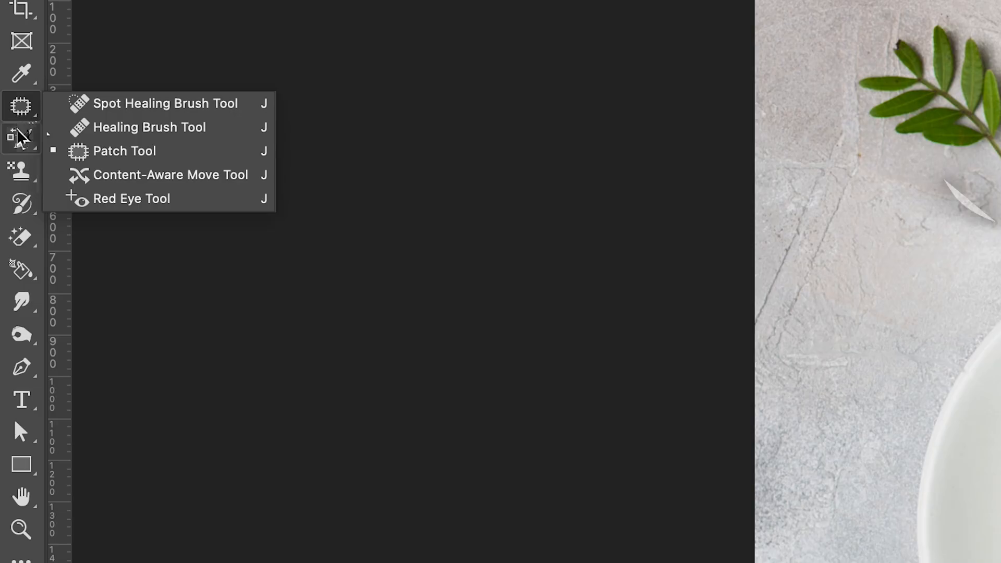
# Step: Switch to the Brush Tool and paint thin freehand blue lines around the upper leaf sprig and the nearby bean
pyautogui.click(20, 115)
pyautogui.click(22, 131)
pyautogui.rightClick(26, 138)
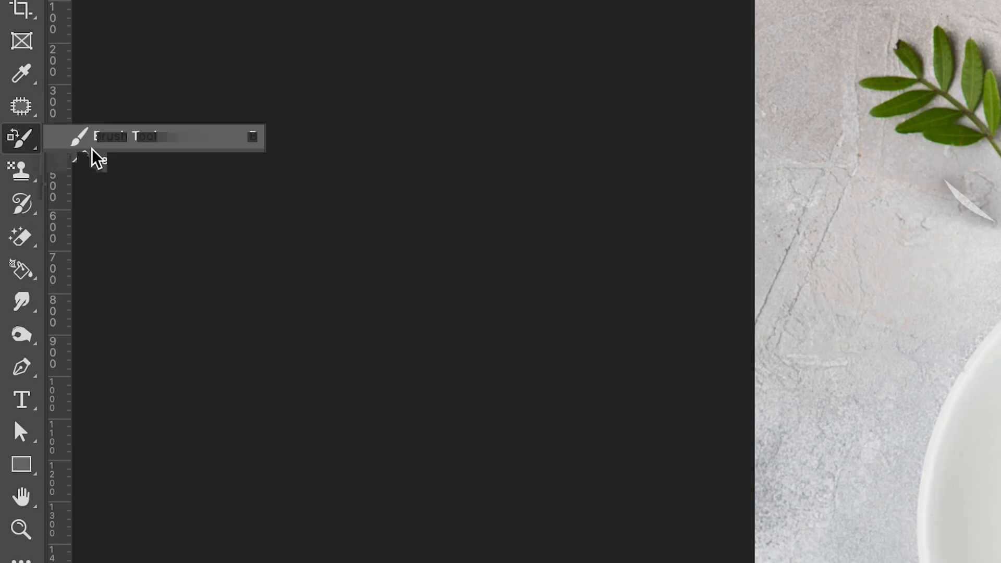
pyautogui.click(118, 143)
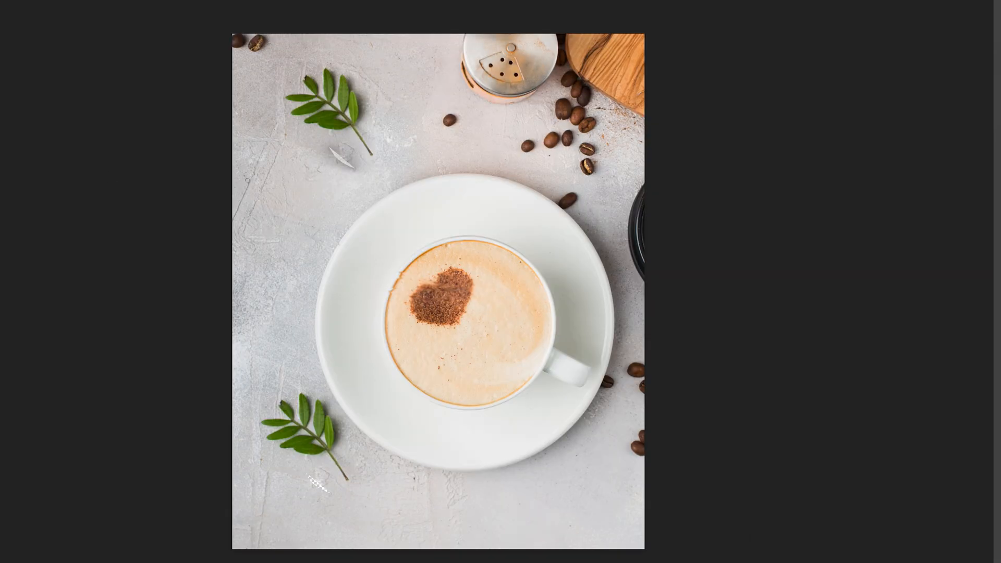
pyautogui.moveTo(272, 199)
pyautogui.mouseDown()
pyautogui.moveTo(304, 178)
pyautogui.moveTo(314, 196)
pyautogui.moveTo(318, 186)
pyautogui.moveTo(262, 139)
pyautogui.moveTo(484, 130)
pyautogui.mouseUp()
pyautogui.moveTo(349, 172)
pyautogui.mouseDown()
pyautogui.moveTo(326, 137)
pyautogui.moveTo(338, 83)
pyautogui.moveTo(391, 103)
pyautogui.mouseUp()
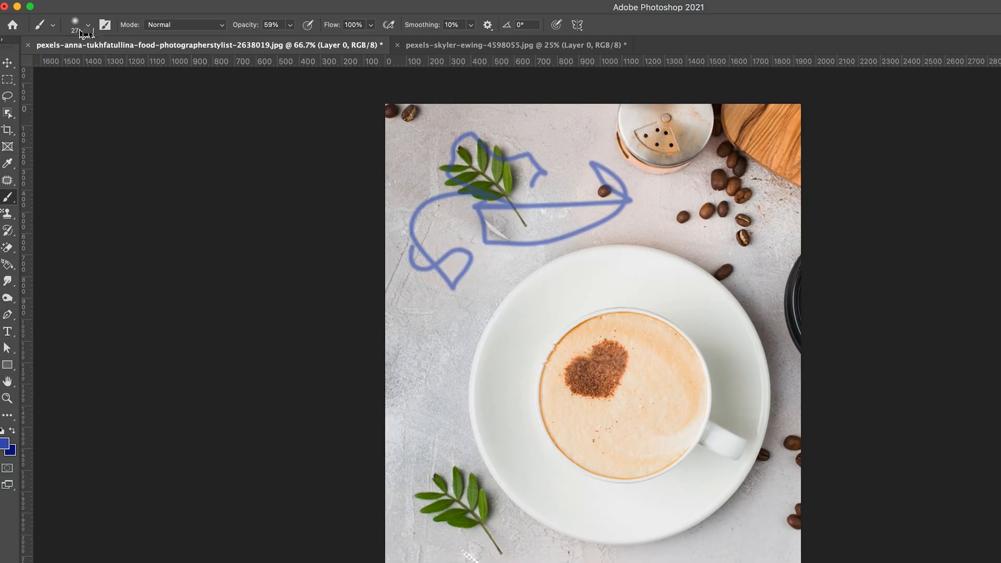
# Step: Paint a soft blue stroke beside the saucer at 134 px and another across the scattered beans at 182 px
pyautogui.click(89, 26)
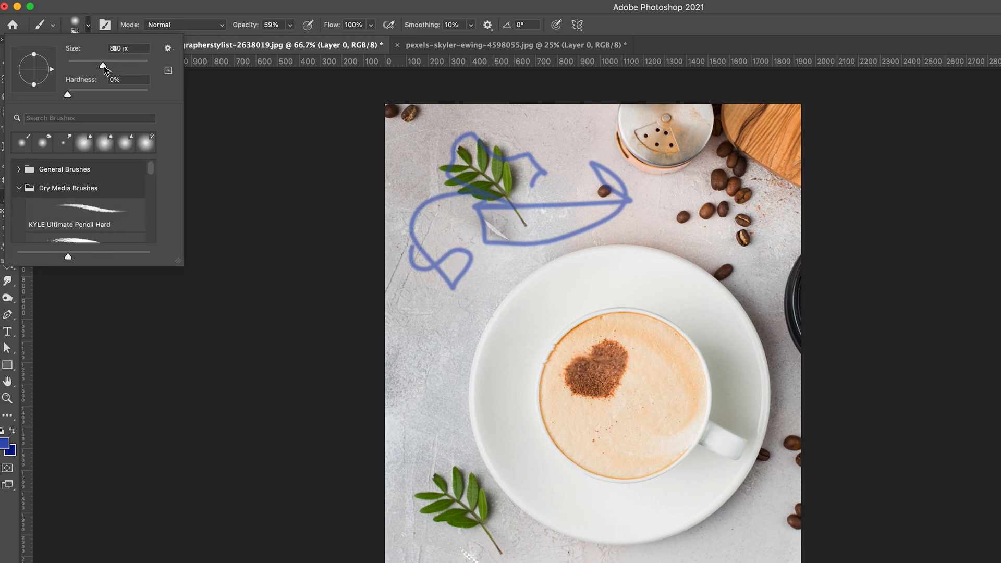
pyautogui.moveTo(104, 66); pyautogui.dragTo(115, 65)
pyautogui.moveTo(413, 292)
pyautogui.mouseDown()
pyautogui.moveTo(415, 353)
pyautogui.moveTo(426, 357)
pyautogui.mouseUp()
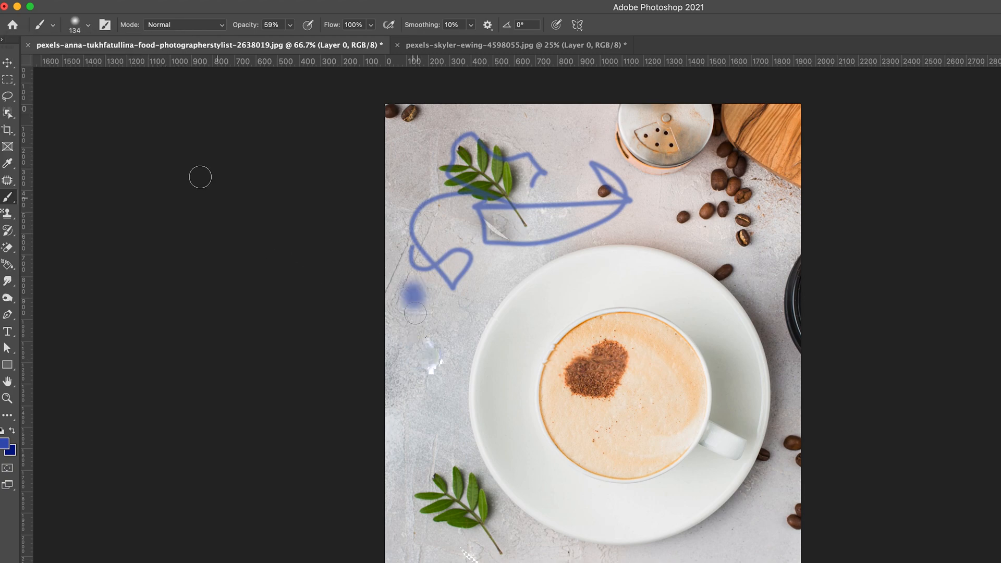
pyautogui.click(88, 26)
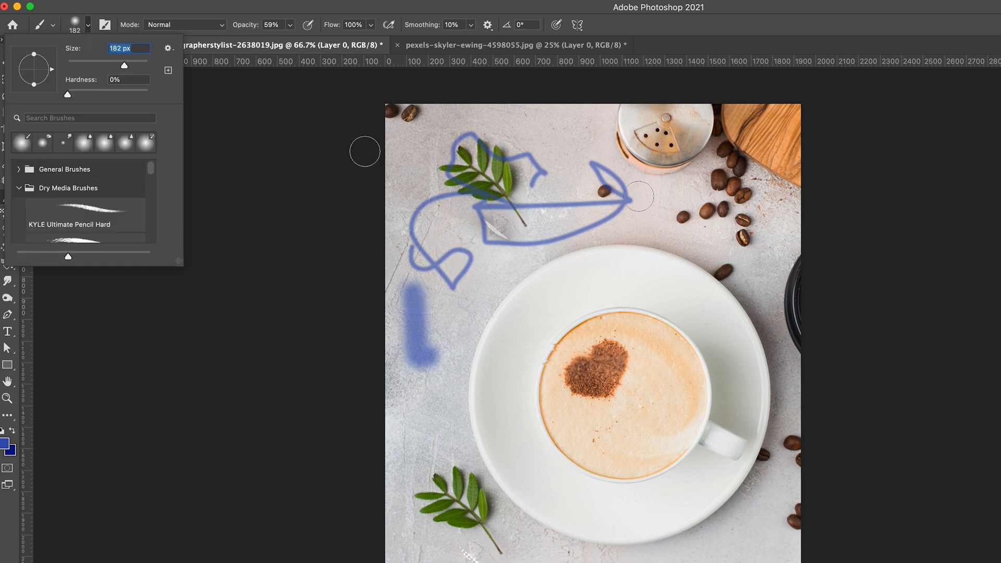
pyautogui.moveTo(633, 190); pyautogui.dragTo(730, 241)
# Step: Paint a long soft blue stroke over the saucer and cup with the brush hardness at 0%
pyautogui.click(88, 25)
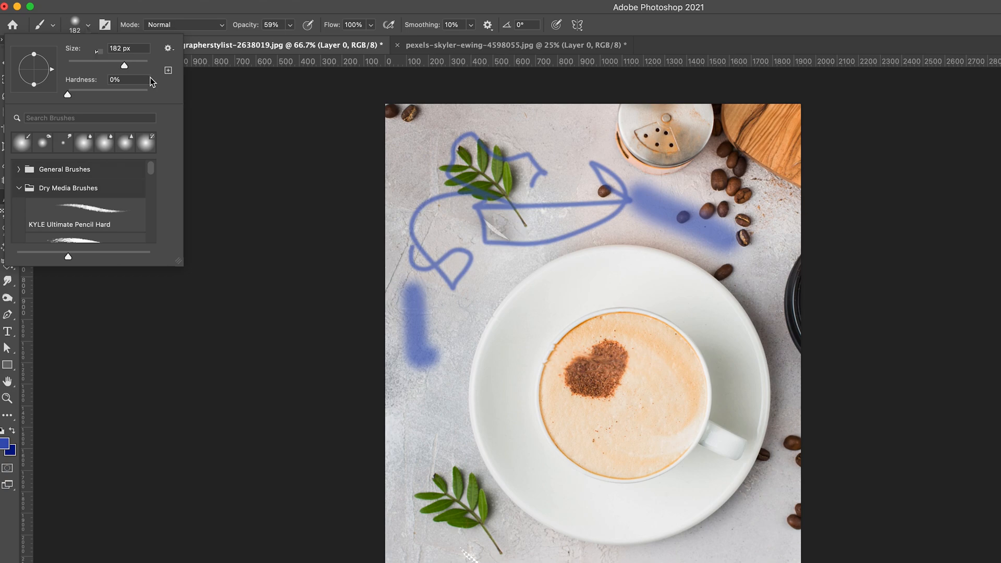
pyautogui.moveTo(68, 97)
pyautogui.mouseDown()
pyautogui.moveTo(151, 98)
pyautogui.moveTo(68, 95)
pyautogui.mouseUp()
pyautogui.moveTo(469, 315)
pyautogui.mouseDown()
pyautogui.moveTo(460, 396)
pyautogui.moveTo(498, 460)
pyautogui.moveTo(468, 466)
pyautogui.moveTo(425, 433)
pyautogui.moveTo(428, 349)
pyautogui.moveTo(452, 317)
pyautogui.moveTo(552, 328)
pyautogui.moveTo(579, 491)
pyautogui.moveTo(603, 525)
pyautogui.moveTo(552, 558)
pyautogui.mouseUp()
# Step: Raise the brush hardness to its maximum and paint broad hard-edged blue strokes across the cup, saucer and upper sprig
pyautogui.click(87, 24)
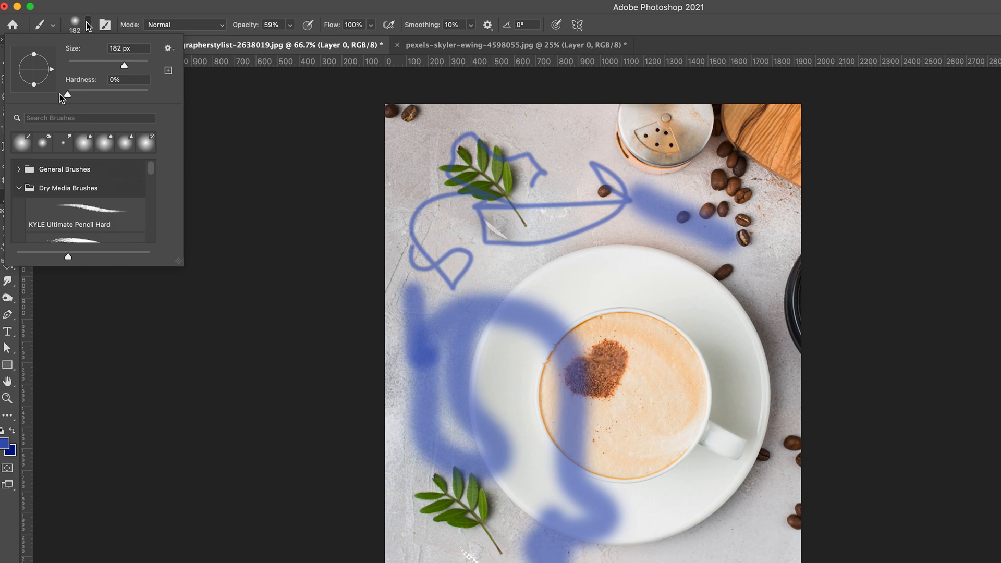
pyautogui.moveTo(62, 94); pyautogui.dragTo(151, 96)
pyautogui.moveTo(607, 272)
pyautogui.mouseDown()
pyautogui.moveTo(713, 436)
pyautogui.moveTo(665, 524)
pyautogui.moveTo(715, 458)
pyautogui.moveTo(670, 219)
pyautogui.moveTo(579, 250)
pyautogui.moveTo(766, 391)
pyautogui.mouseUp()
pyautogui.moveTo(521, 260)
pyautogui.mouseDown()
pyautogui.moveTo(518, 141)
pyautogui.moveTo(501, 251)
pyautogui.moveTo(542, 329)
pyautogui.mouseUp()
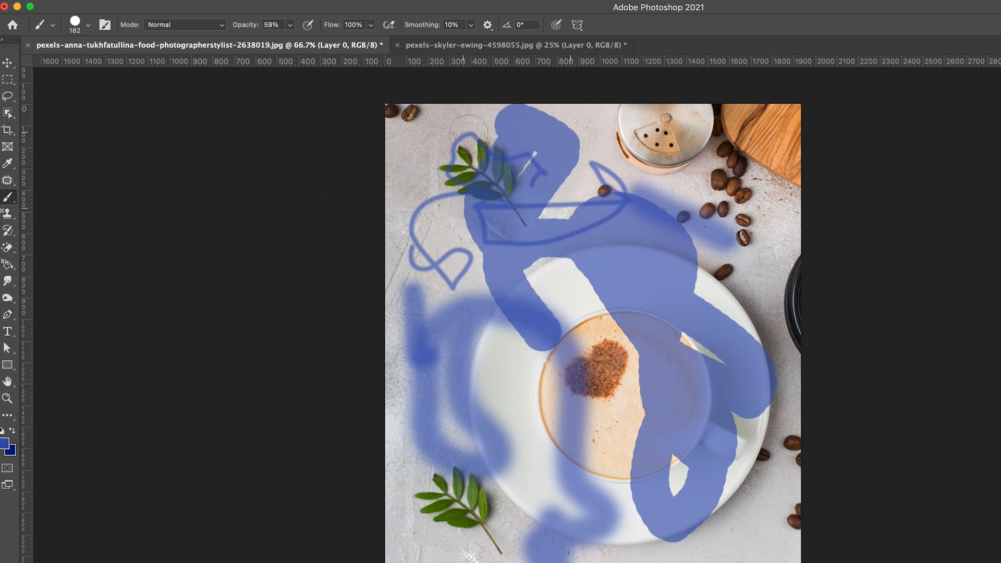
# Step: Try a 3% brush opacity and then set the opacity to 100%
pyautogui.click(281, 25)
pyautogui.moveTo(280, 39); pyautogui.dragTo(258, 47)
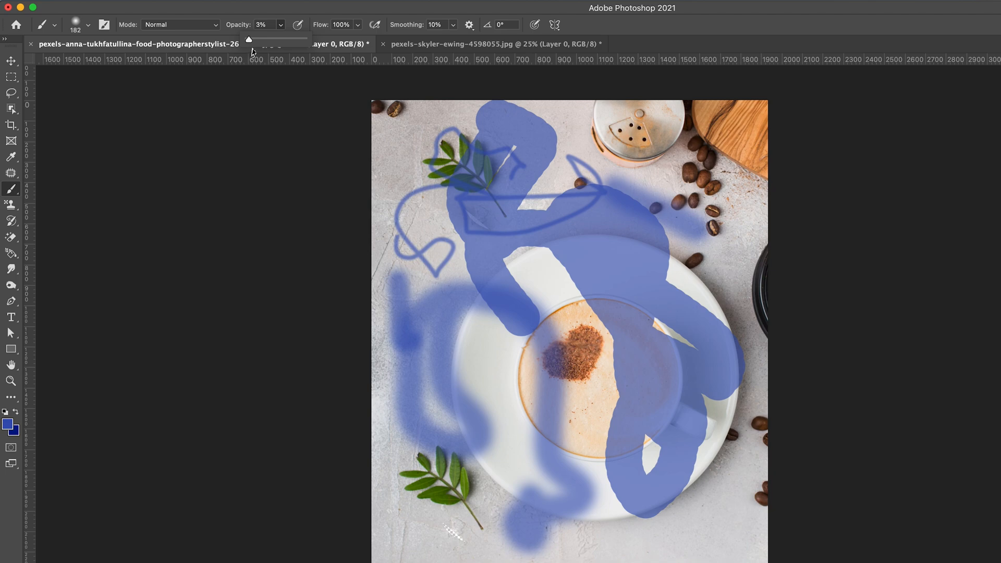
pyautogui.click(342, 48)
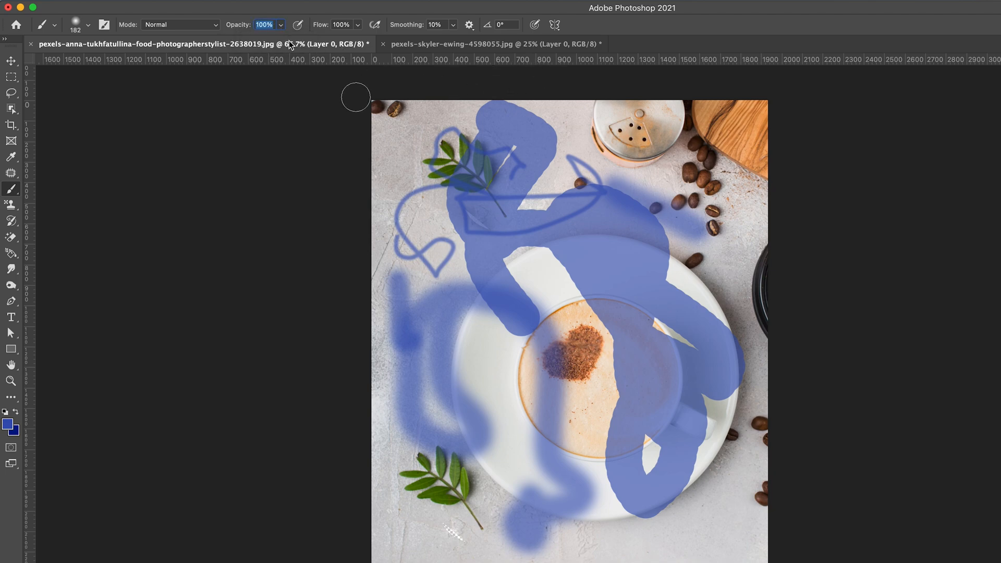
# Step: Switch from the brush to the Pencil Tool
pyautogui.rightClick(21, 190)
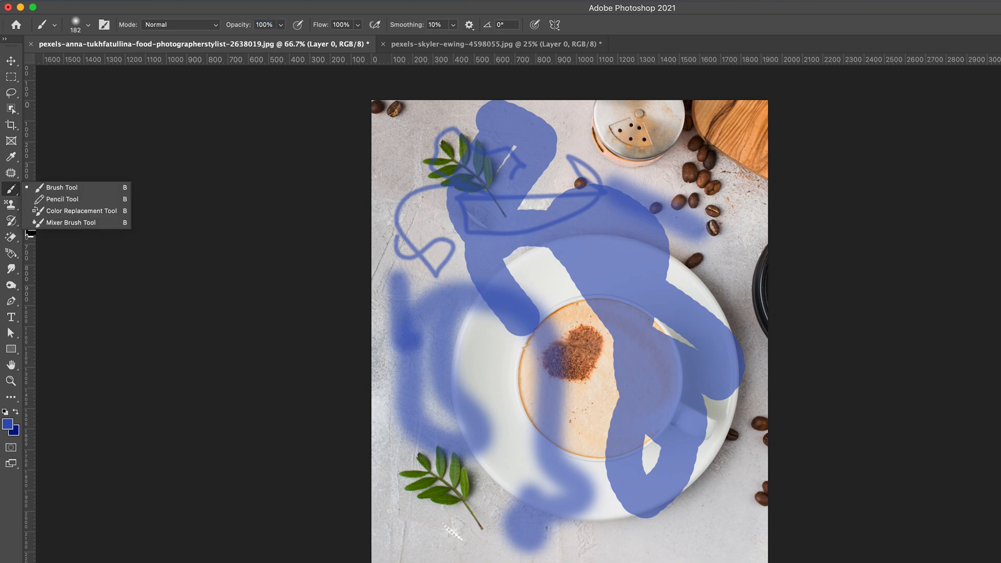
pyautogui.click(63, 200)
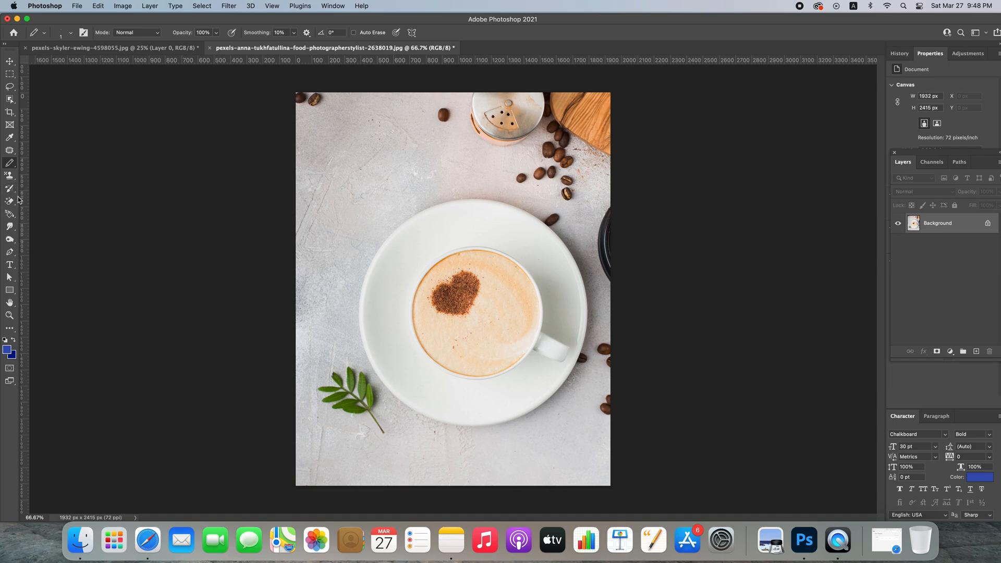
# Step: Switch to the Eraser Tool and set its tip to 99 px with 0% hardness
pyautogui.click(10, 188)
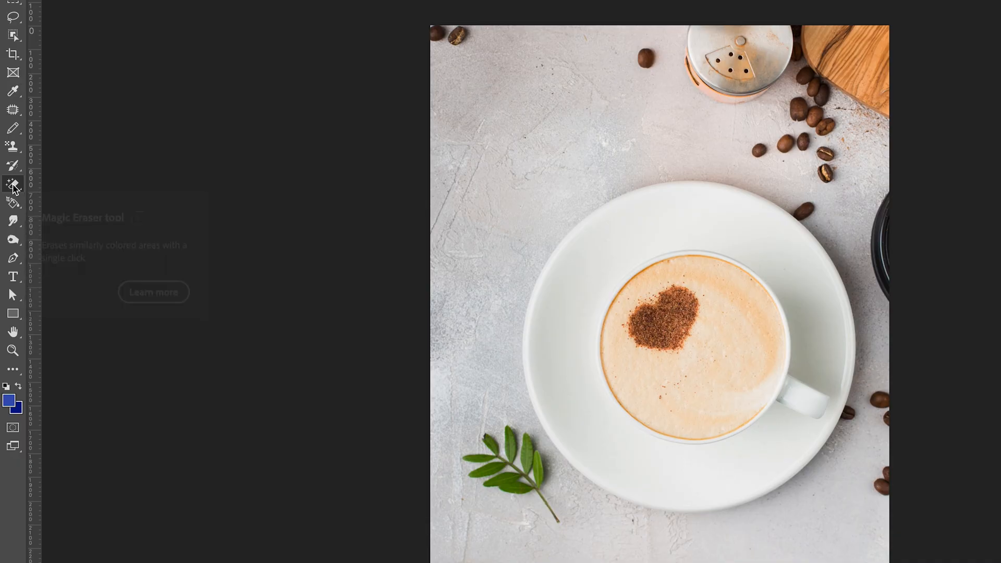
pyautogui.click(9, 202)
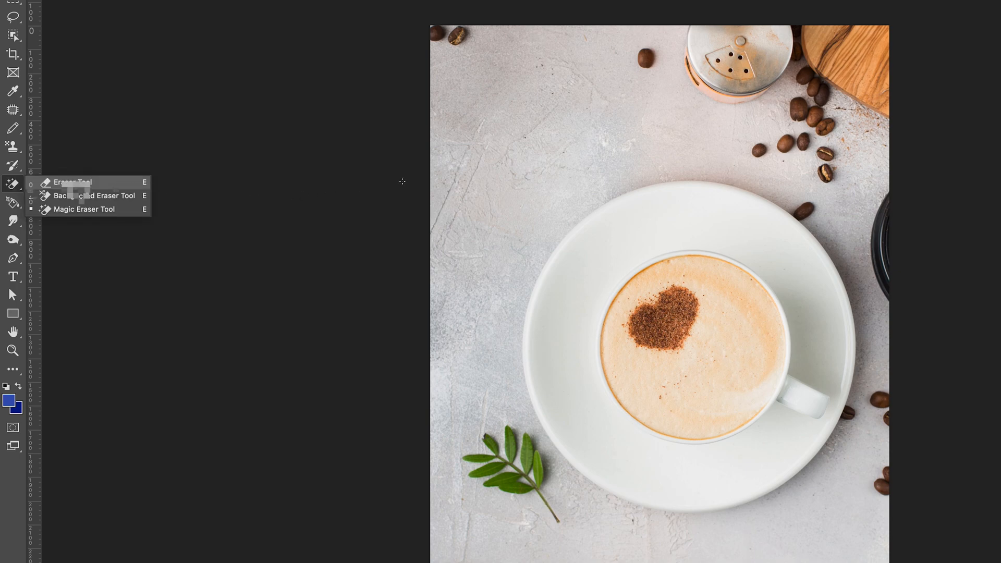
pyautogui.click(73, 183)
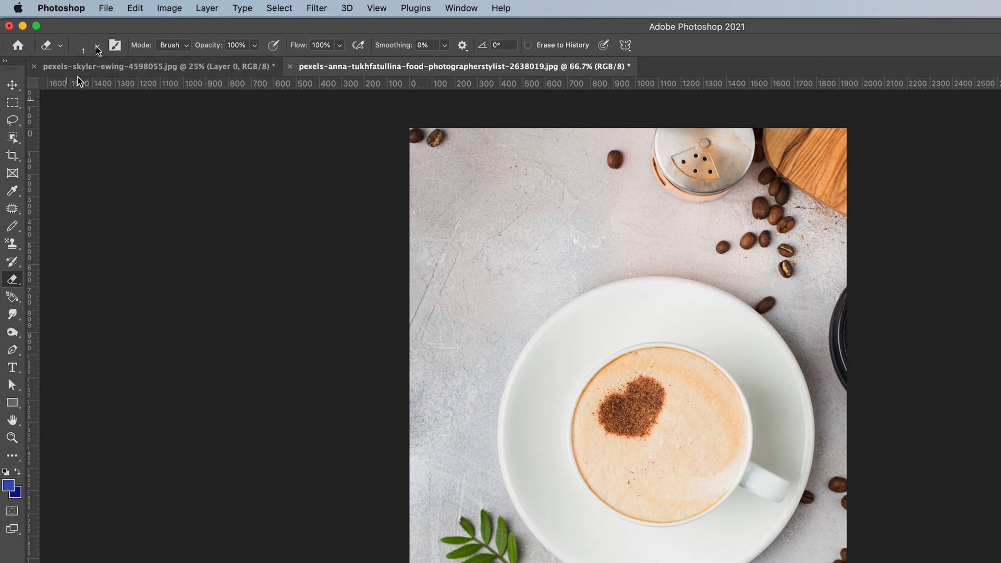
pyautogui.click(96, 47)
pyautogui.moveTo(78, 86); pyautogui.dragTo(105, 90)
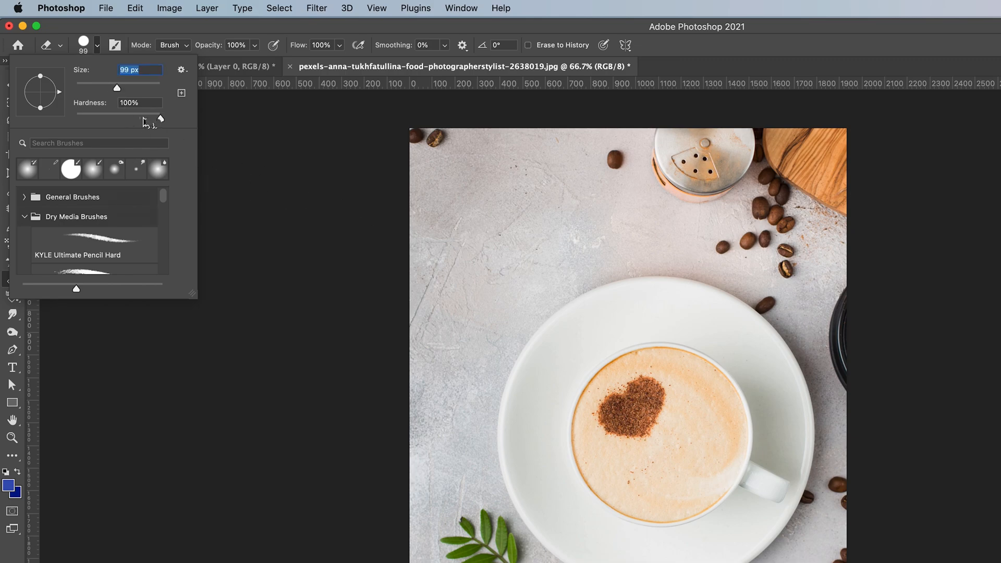
pyautogui.moveTo(146, 121)
pyautogui.mouseDown()
pyautogui.moveTo(158, 120)
pyautogui.moveTo(113, 131)
pyautogui.moveTo(141, 133)
pyautogui.moveTo(76, 133)
pyautogui.moveTo(126, 131)
pyautogui.mouseUp()
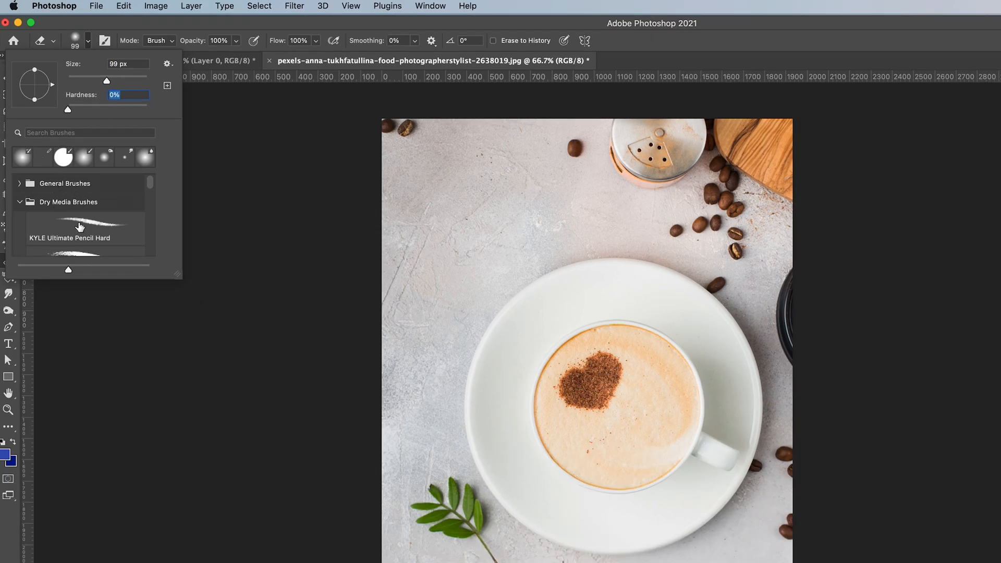
pyautogui.scroll(-3, 78, 225)
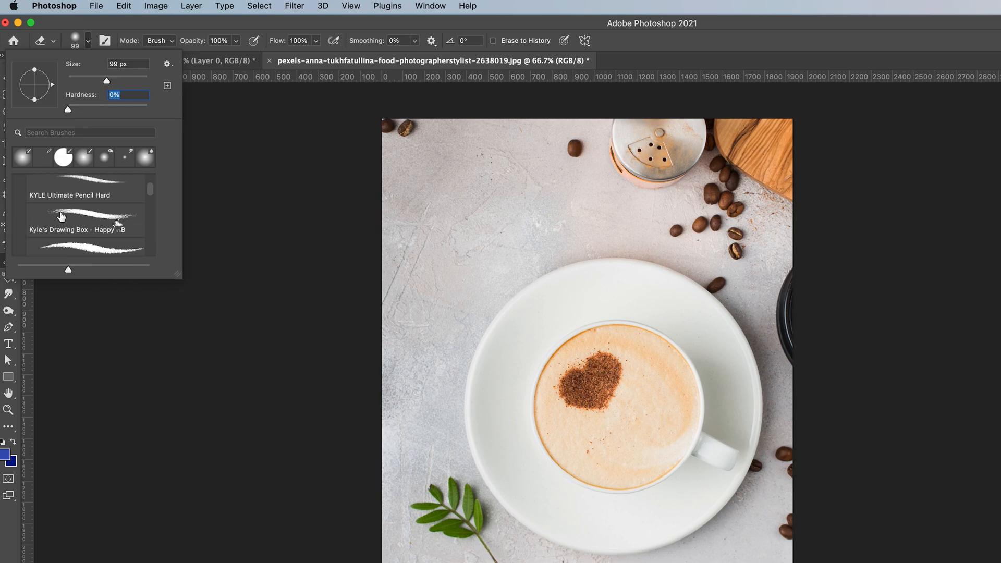
pyautogui.scroll(-5, 87, 230)
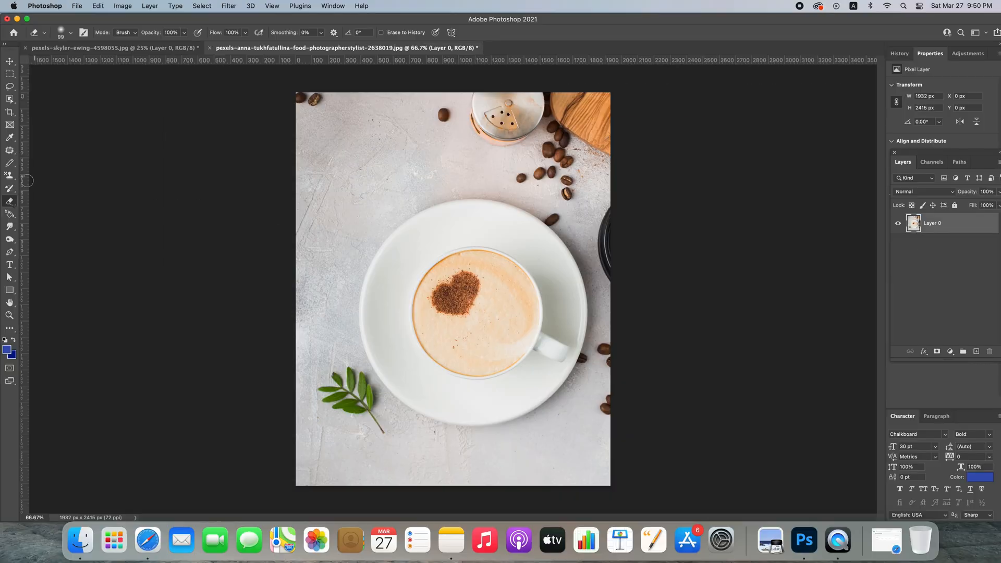
# Step: Erase large freehand areas of the coffee photo with the Eraser Tool, across the background, sprig and coffee cup
pyautogui.rightClick(11, 201)
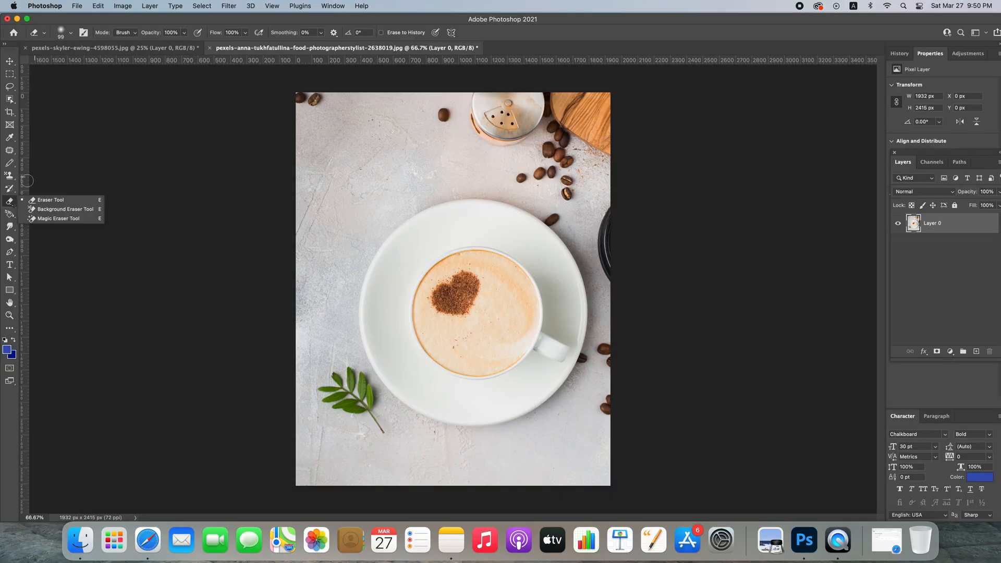
pyautogui.click(48, 201)
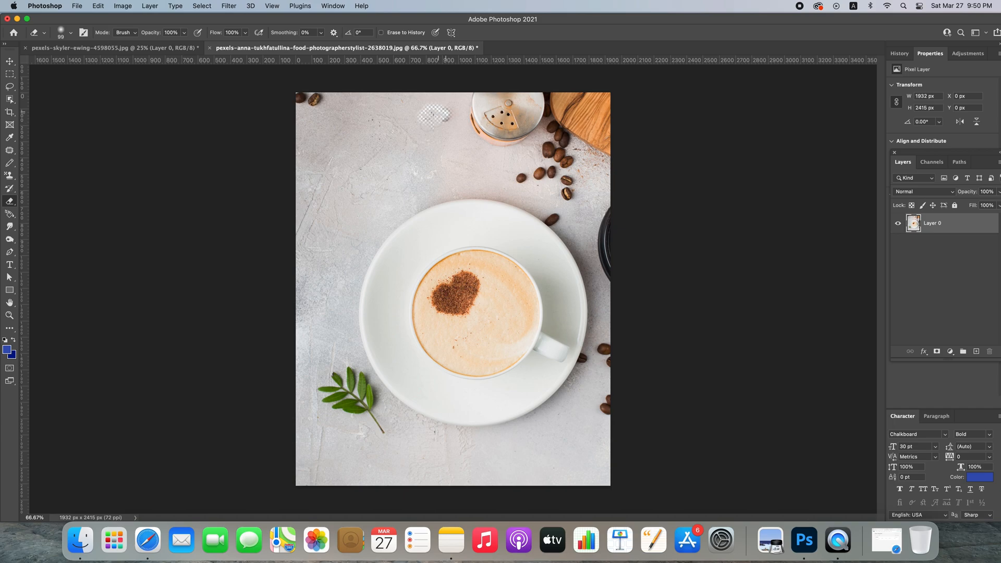
pyautogui.moveTo(436, 118)
pyautogui.mouseDown()
pyautogui.moveTo(388, 123)
pyautogui.moveTo(312, 164)
pyautogui.moveTo(365, 122)
pyautogui.moveTo(307, 105)
pyautogui.moveTo(333, 245)
pyautogui.mouseUp()
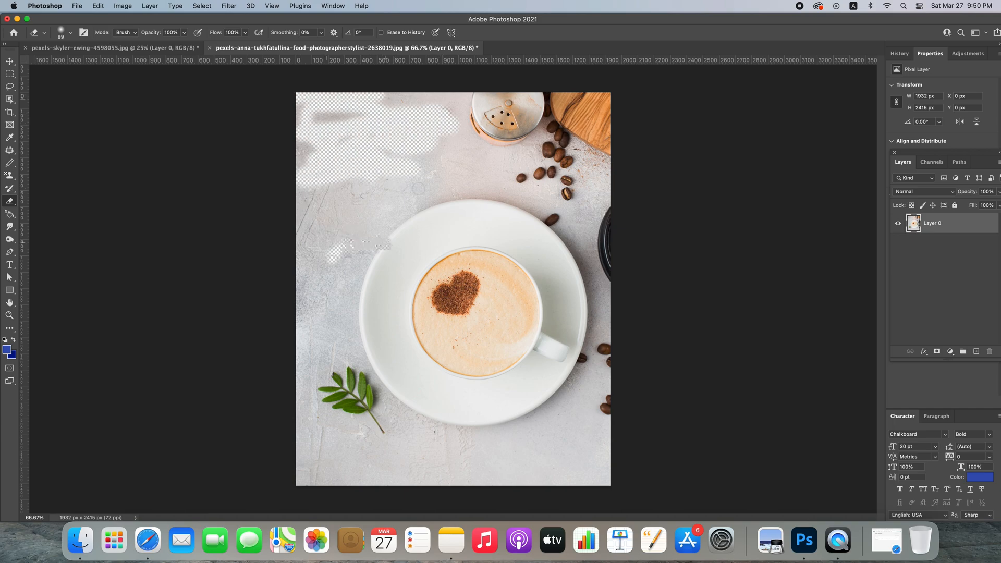
pyautogui.moveTo(315, 314)
pyautogui.mouseDown()
pyautogui.moveTo(355, 408)
pyautogui.moveTo(390, 426)
pyautogui.moveTo(323, 384)
pyautogui.moveTo(372, 388)
pyautogui.moveTo(400, 410)
pyautogui.moveTo(360, 374)
pyautogui.moveTo(466, 348)
pyautogui.moveTo(423, 329)
pyautogui.moveTo(422, 309)
pyautogui.moveTo(509, 294)
pyautogui.moveTo(516, 274)
pyautogui.moveTo(400, 239)
pyautogui.moveTo(539, 186)
pyautogui.moveTo(532, 171)
pyautogui.moveTo(473, 179)
pyautogui.moveTo(419, 132)
pyautogui.moveTo(555, 105)
pyautogui.moveTo(314, 151)
pyautogui.mouseUp()
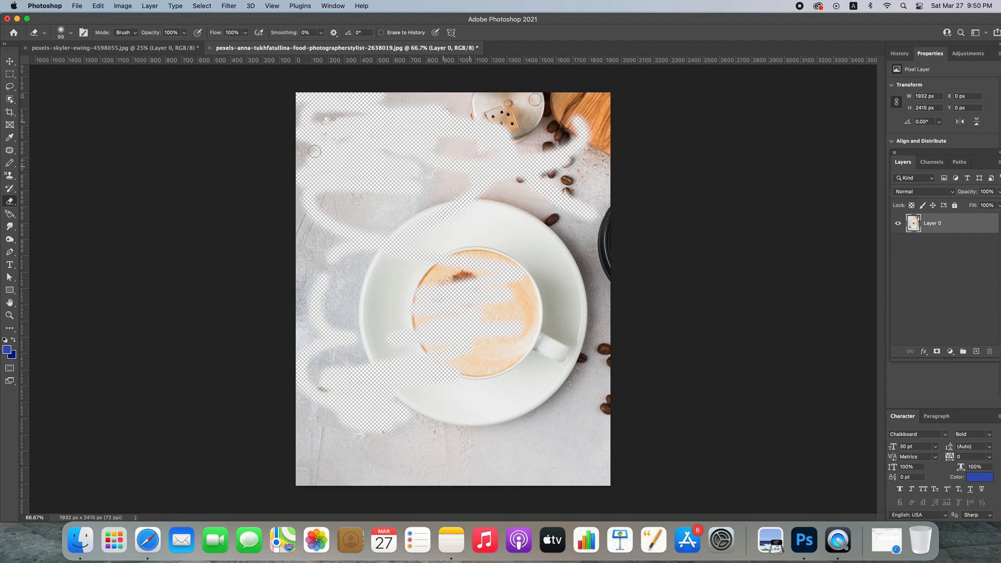
pyautogui.click(71, 32)
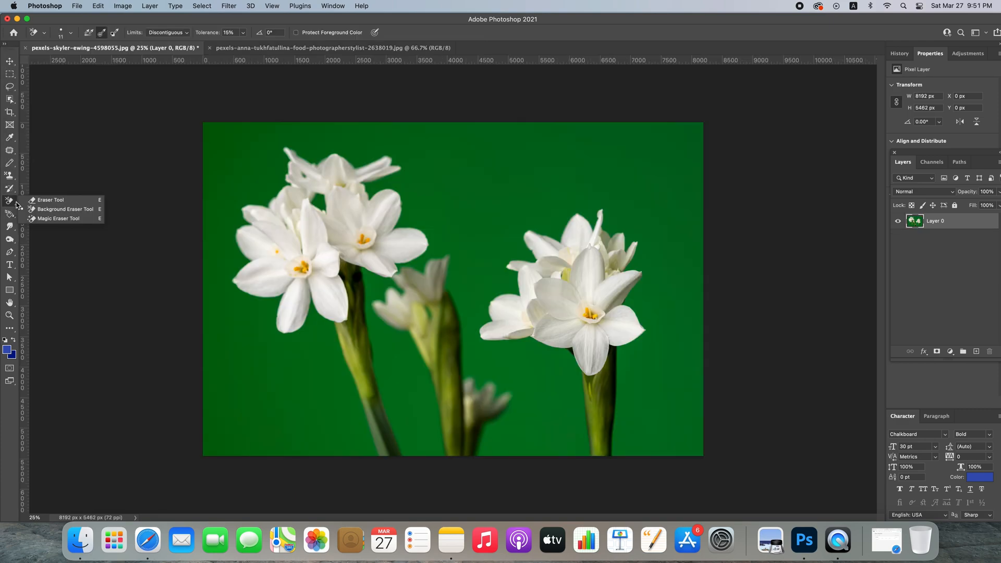
# Step: Switch to the Background Eraser Tool and set its tip to 1087 px with 100% hardness
pyautogui.click(52, 207)
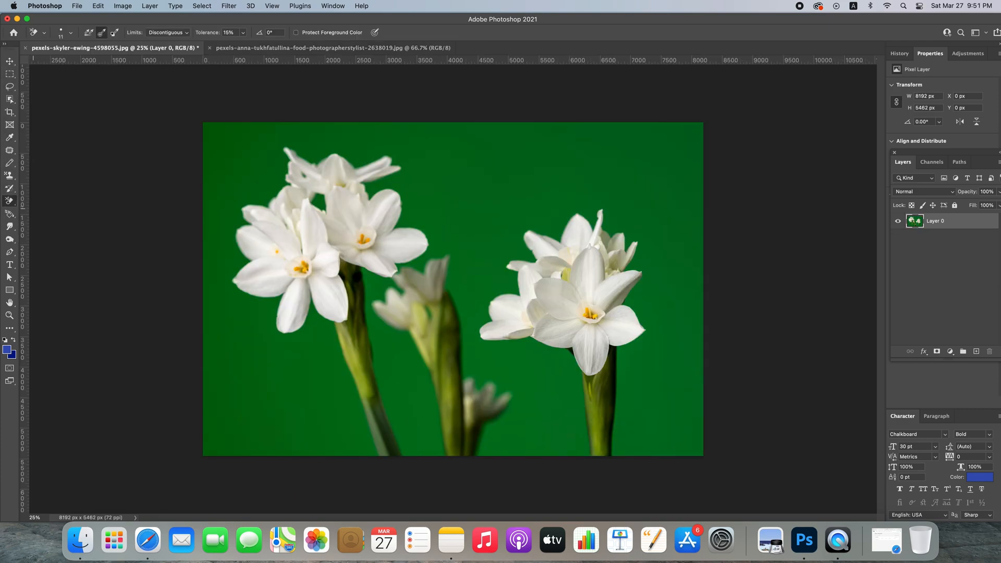
pyautogui.rightClick(14, 206)
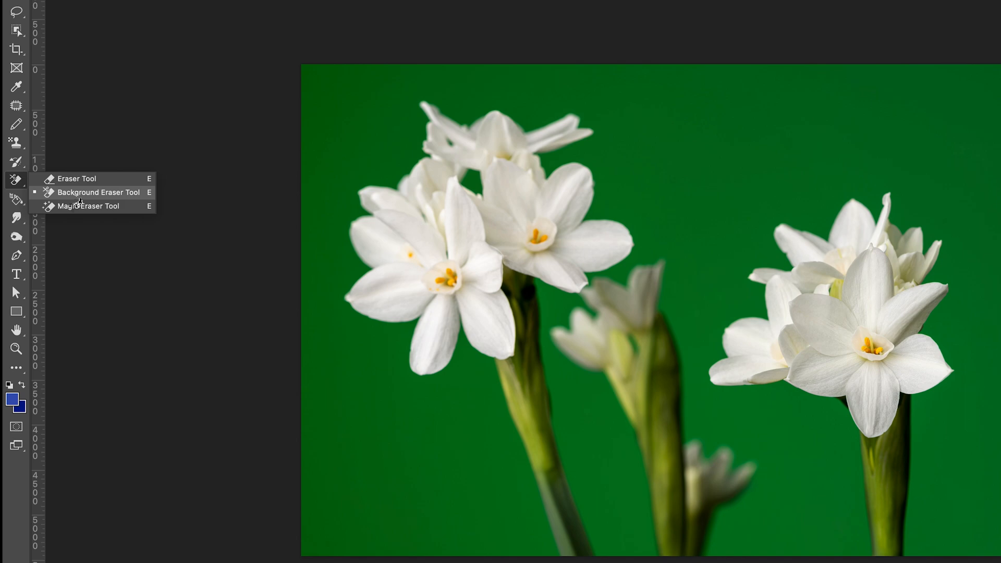
pyautogui.click(79, 201)
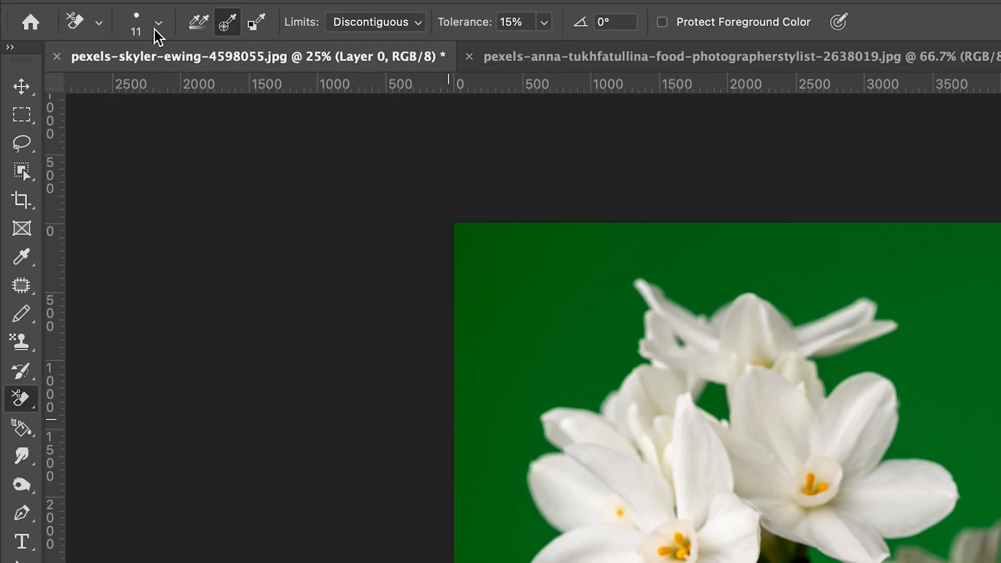
pyautogui.click(157, 26)
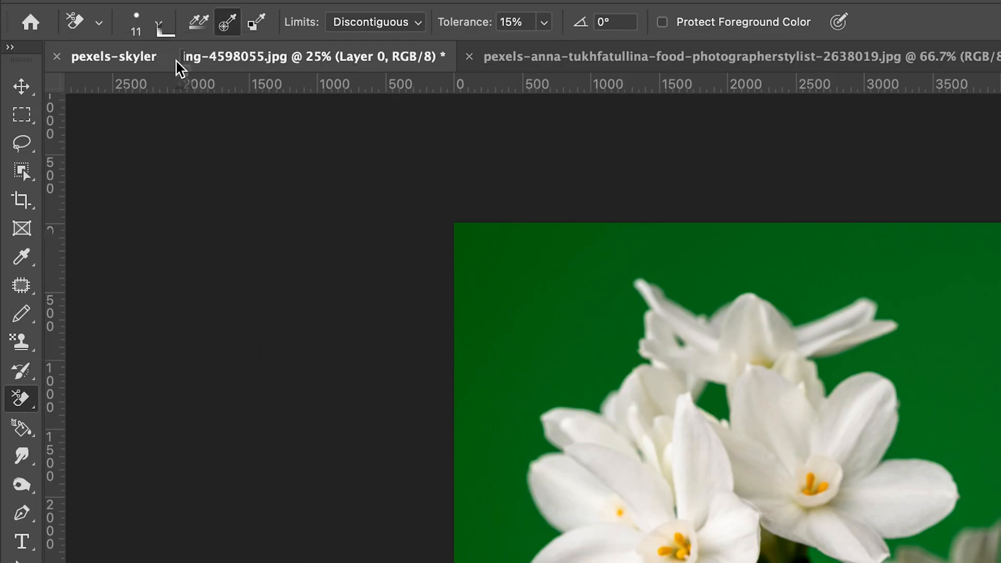
pyautogui.moveTo(46, 82); pyautogui.dragTo(219, 82)
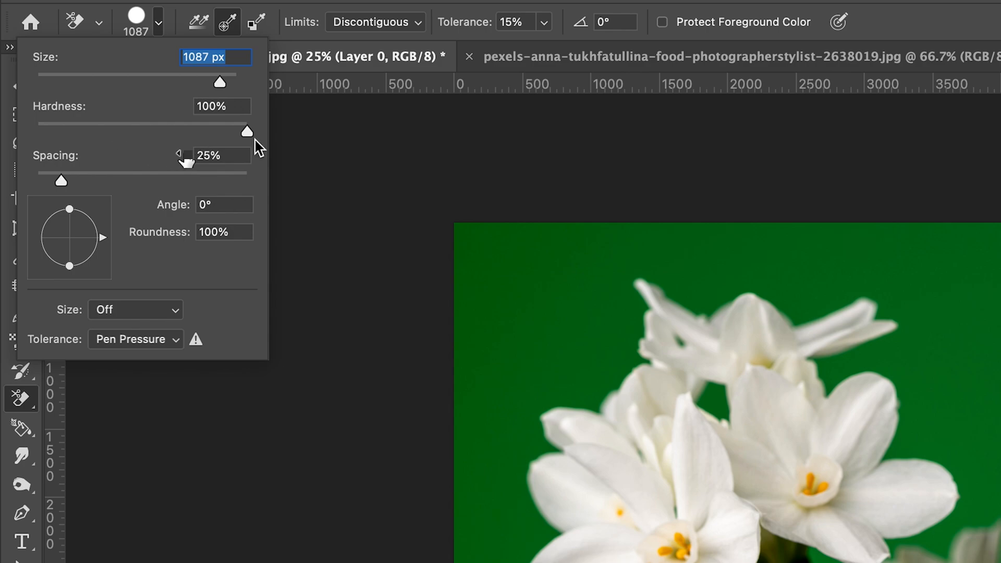
pyautogui.moveTo(247, 132)
pyautogui.mouseDown()
pyautogui.moveTo(76, 134)
pyautogui.moveTo(183, 137)
pyautogui.mouseUp()
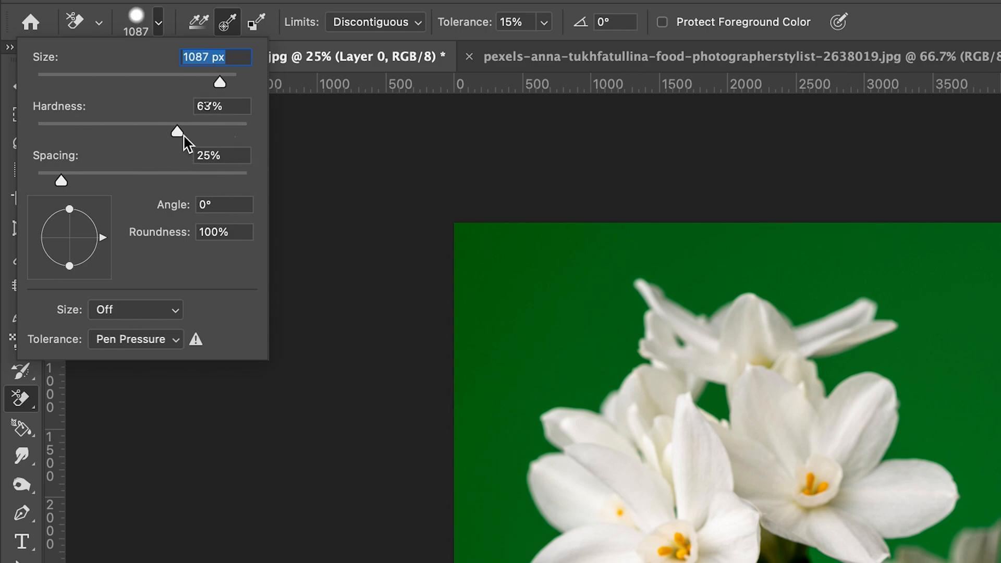
pyautogui.moveTo(184, 136); pyautogui.dragTo(247, 138)
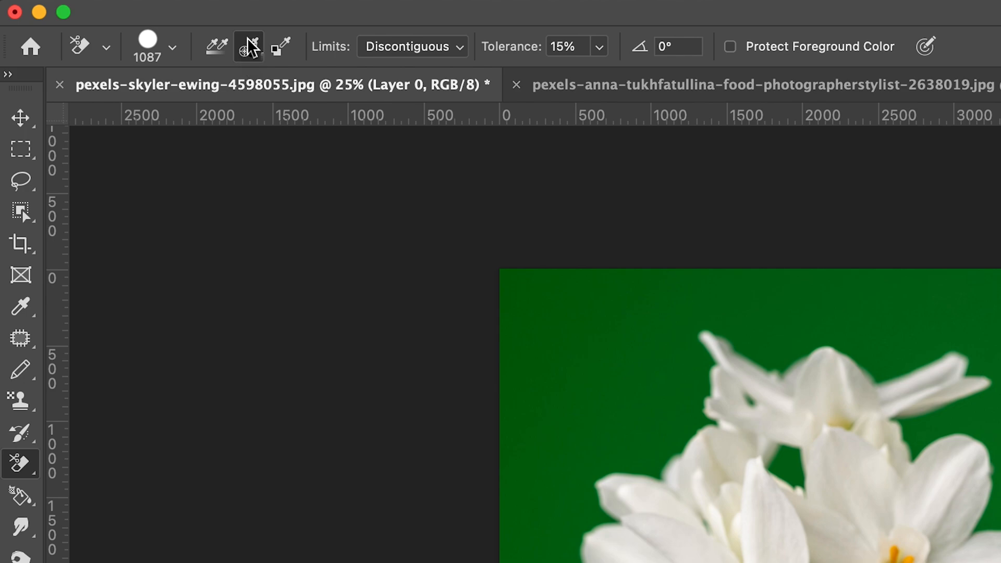
# Step: Keep the Background Eraser limits at Discontiguous and set its tolerance to 30%
pyautogui.click(453, 49)
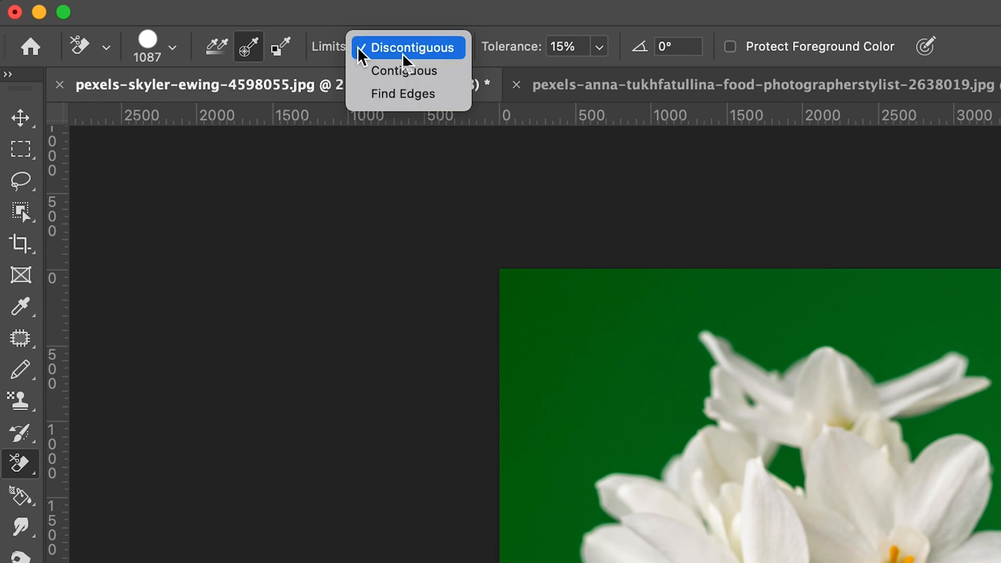
pyautogui.click(595, 62)
pyautogui.click(601, 54)
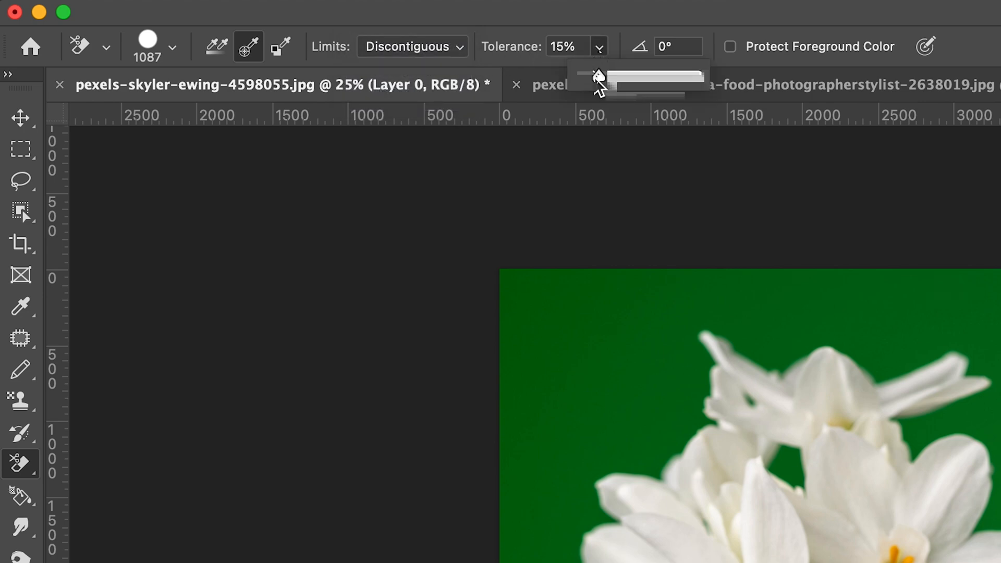
pyautogui.moveTo(596, 73); pyautogui.dragTo(618, 79)
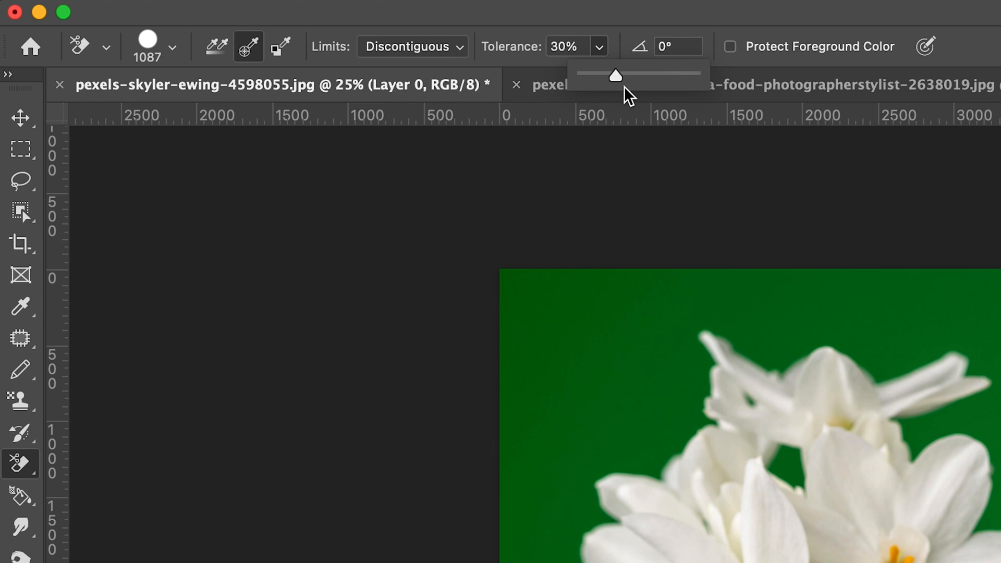
pyautogui.click(589, 261)
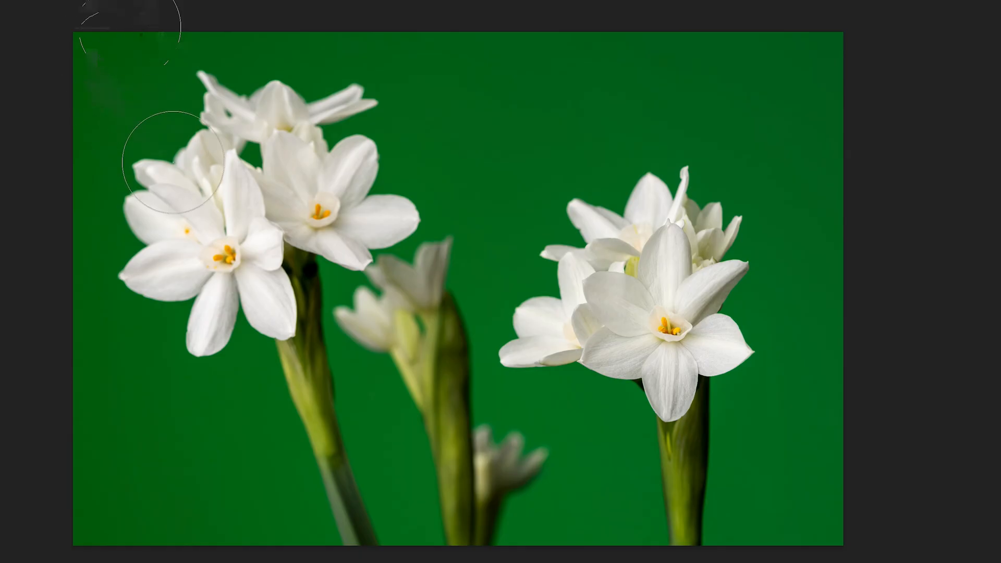
# Step: Erase the green background around the white flowers and stems with the Background Eraser Tool
pyautogui.moveTo(58, 116)
pyautogui.mouseDown()
pyautogui.moveTo(190, 104)
pyautogui.moveTo(245, 133)
pyautogui.mouseUp()
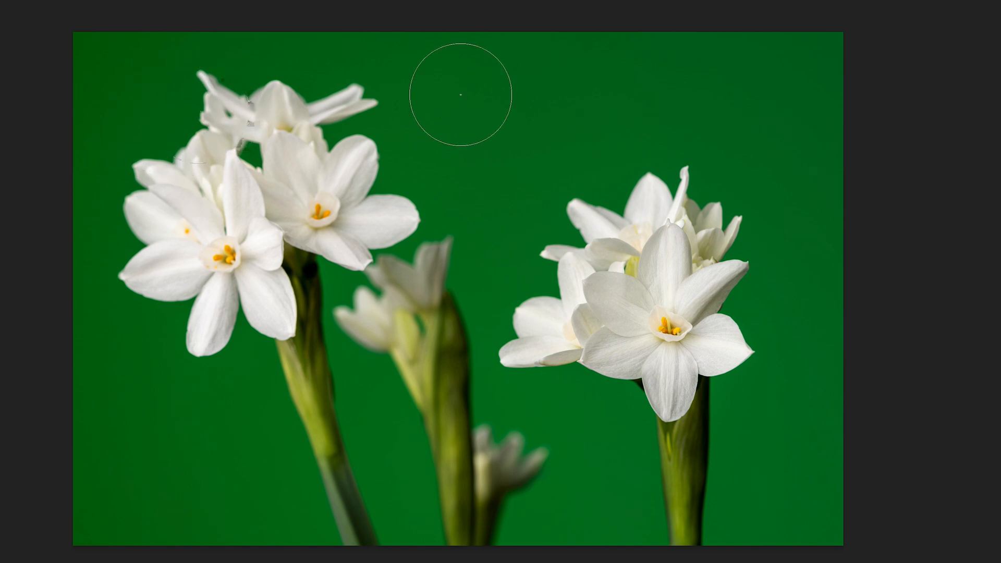
pyautogui.moveTo(461, 95); pyautogui.dragTo(616, 87)
pyautogui.moveTo(680, 88)
pyautogui.mouseDown()
pyautogui.moveTo(590, 104)
pyautogui.moveTo(516, 100)
pyautogui.moveTo(691, 106)
pyautogui.moveTo(559, 95)
pyautogui.mouseUp()
pyautogui.click(681, 95)
pyautogui.moveTo(681, 95)
pyautogui.mouseDown()
pyautogui.moveTo(368, 120)
pyautogui.moveTo(530, 67)
pyautogui.moveTo(771, 45)
pyautogui.moveTo(808, 72)
pyautogui.moveTo(809, 230)
pyautogui.moveTo(678, 245)
pyautogui.moveTo(427, 234)
pyautogui.moveTo(335, 181)
pyautogui.moveTo(473, 304)
pyautogui.moveTo(313, 425)
pyautogui.moveTo(577, 503)
pyautogui.moveTo(851, 481)
pyautogui.moveTo(852, 351)
pyautogui.moveTo(795, 282)
pyautogui.moveTo(771, 312)
pyautogui.moveTo(547, 199)
pyautogui.moveTo(94, 182)
pyautogui.moveTo(313, 93)
pyautogui.moveTo(156, 67)
pyautogui.moveTo(40, 283)
pyautogui.moveTo(140, 438)
pyautogui.moveTo(112, 381)
pyautogui.moveTo(107, 501)
pyautogui.moveTo(375, 511)
pyautogui.moveTo(346, 458)
pyautogui.moveTo(201, 414)
pyautogui.moveTo(342, 313)
pyautogui.moveTo(206, 422)
pyautogui.mouseUp()
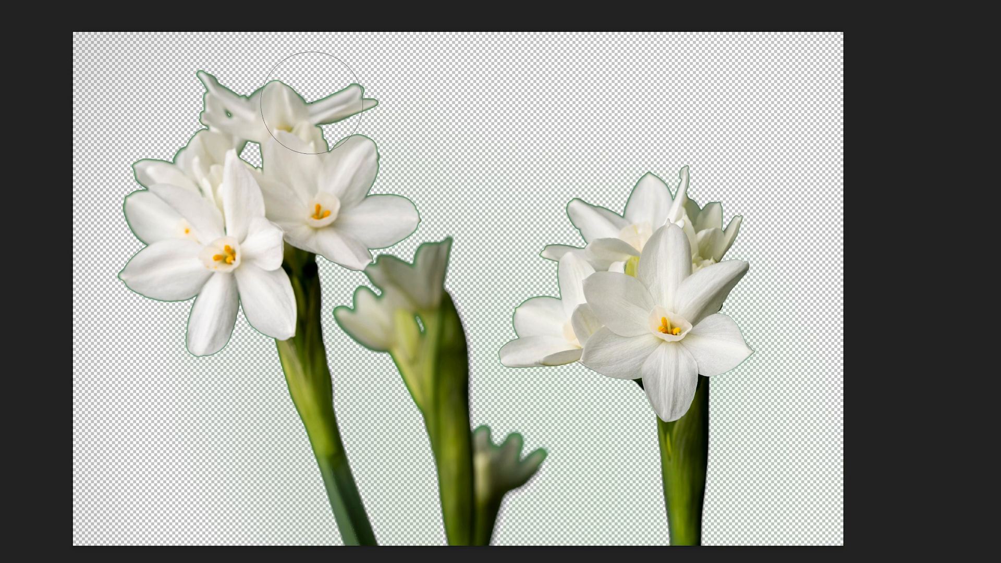
# Step: Erase the remaining green fringes along the petal and stem edges with the Background Eraser, undoing a stray first attempt
pyautogui.click(314, 102)
pyautogui.hotkey('ctrl', 'z')
pyautogui.click(314, 100)
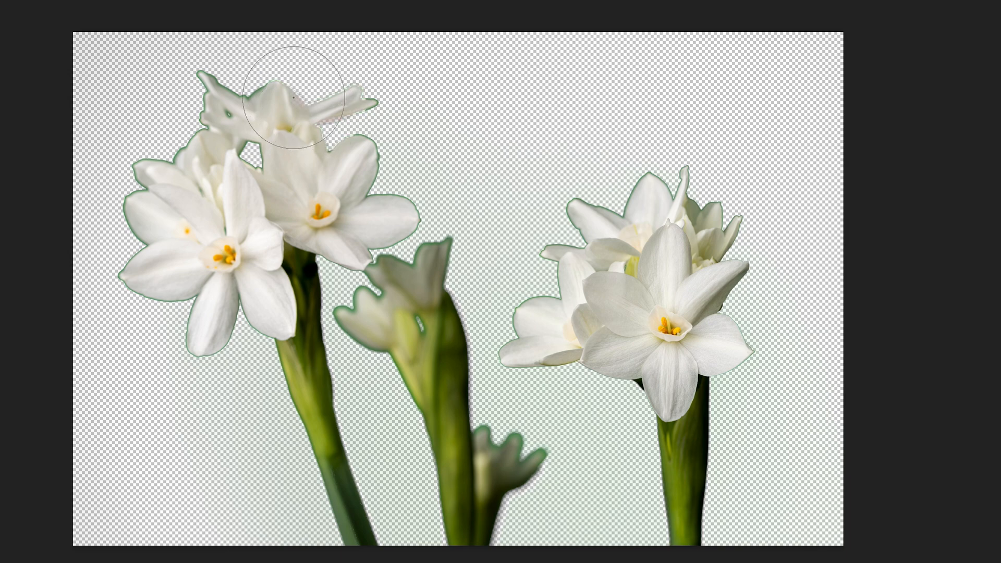
pyautogui.moveTo(293, 98)
pyautogui.mouseDown()
pyautogui.moveTo(215, 96)
pyautogui.moveTo(196, 109)
pyautogui.moveTo(328, 180)
pyautogui.moveTo(249, 218)
pyautogui.moveTo(167, 233)
pyautogui.moveTo(157, 185)
pyautogui.moveTo(148, 285)
pyautogui.moveTo(213, 335)
pyautogui.mouseUp()
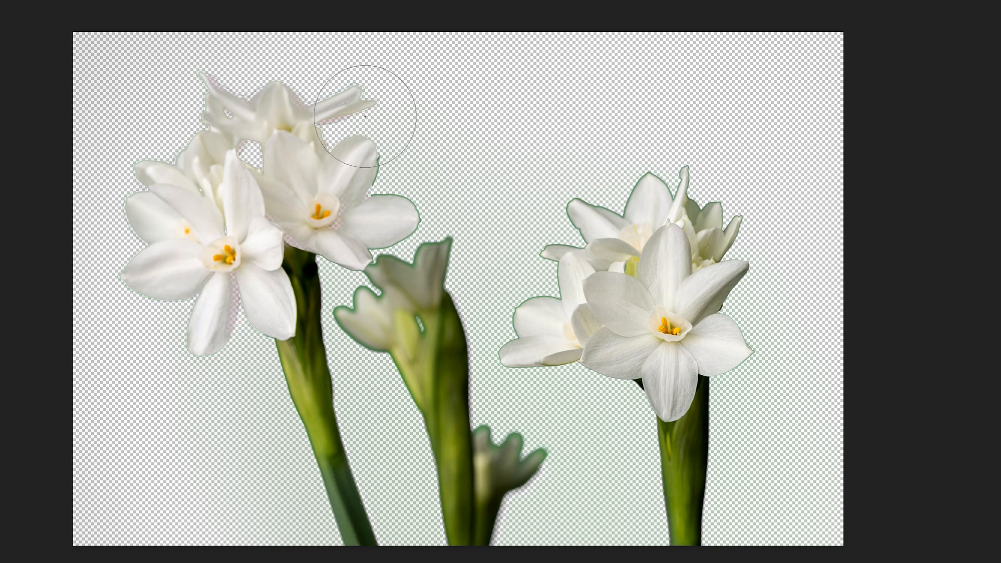
pyautogui.moveTo(425, 206)
pyautogui.mouseDown()
pyautogui.moveTo(429, 240)
pyautogui.moveTo(370, 273)
pyautogui.moveTo(355, 310)
pyautogui.moveTo(360, 287)
pyautogui.moveTo(459, 229)
pyautogui.moveTo(560, 227)
pyautogui.moveTo(647, 176)
pyautogui.moveTo(696, 197)
pyautogui.moveTo(700, 219)
pyautogui.mouseUp()
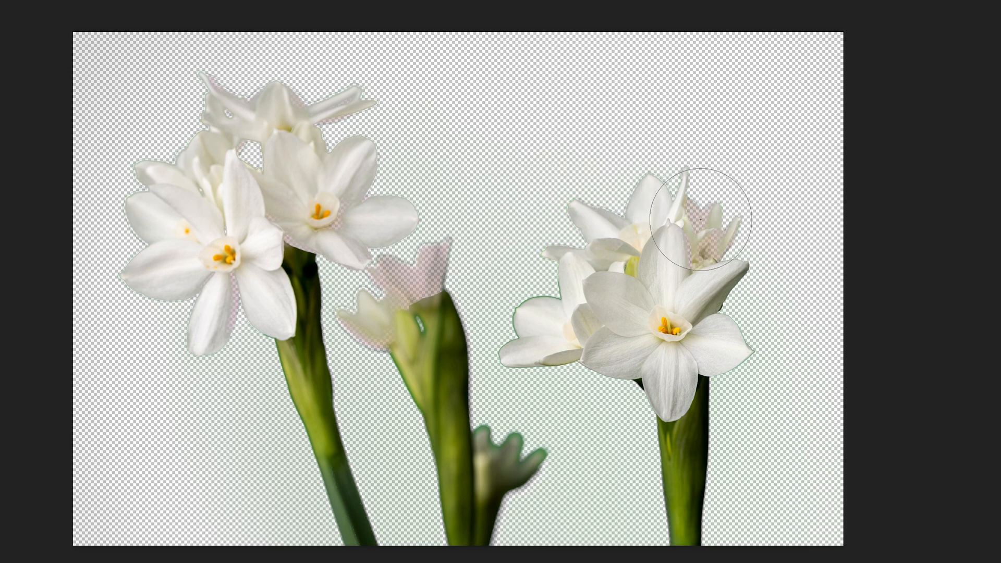
pyautogui.moveTo(560, 281)
pyautogui.mouseDown()
pyautogui.moveTo(553, 320)
pyautogui.moveTo(538, 329)
pyautogui.mouseUp()
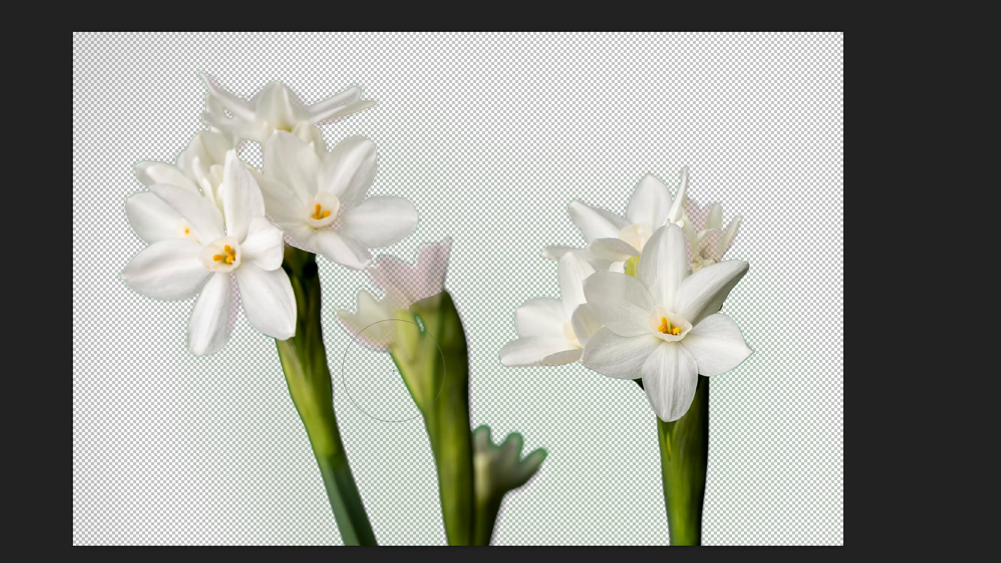
pyautogui.moveTo(380, 360); pyautogui.dragTo(417, 406)
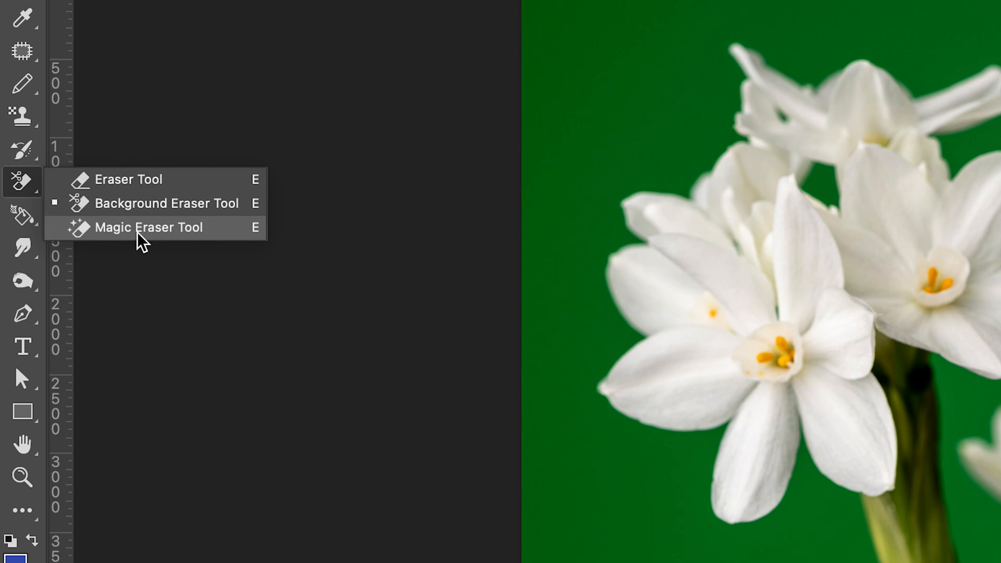
# Step: Erase the green background with the Magic Eraser Tool, including the areas between the stems and in the gaps between petals
pyautogui.click(140, 225)
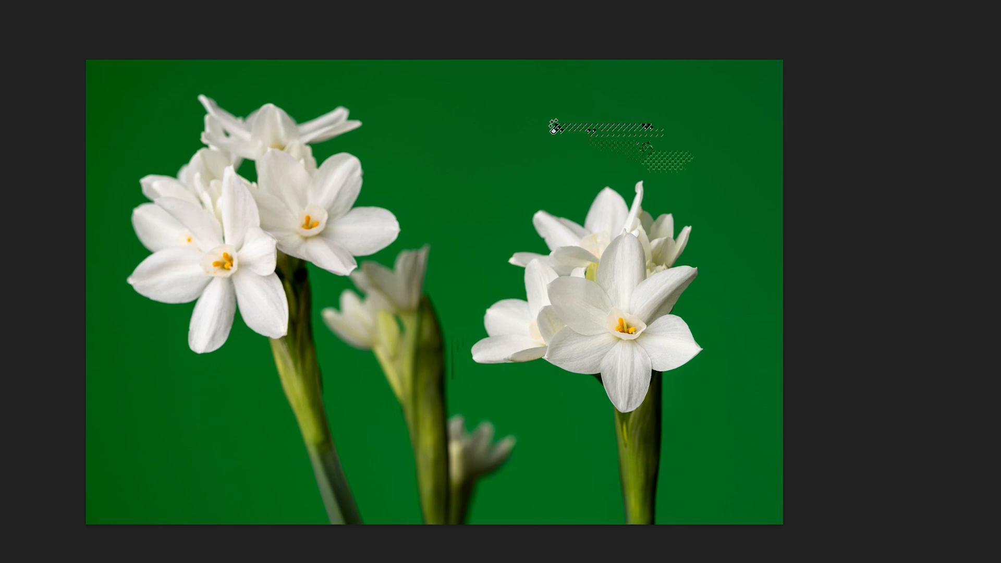
pyautogui.click(646, 150)
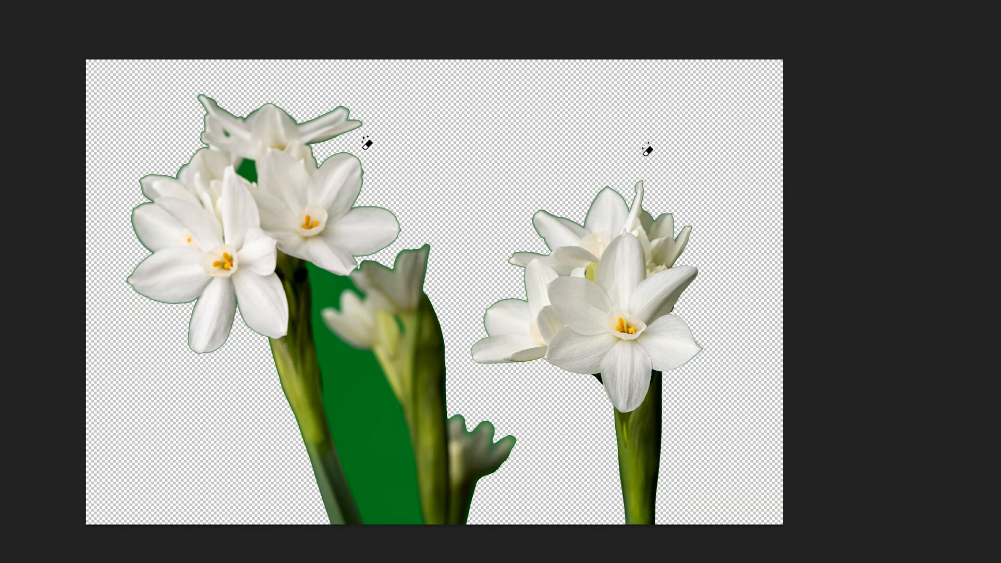
pyautogui.click(360, 388)
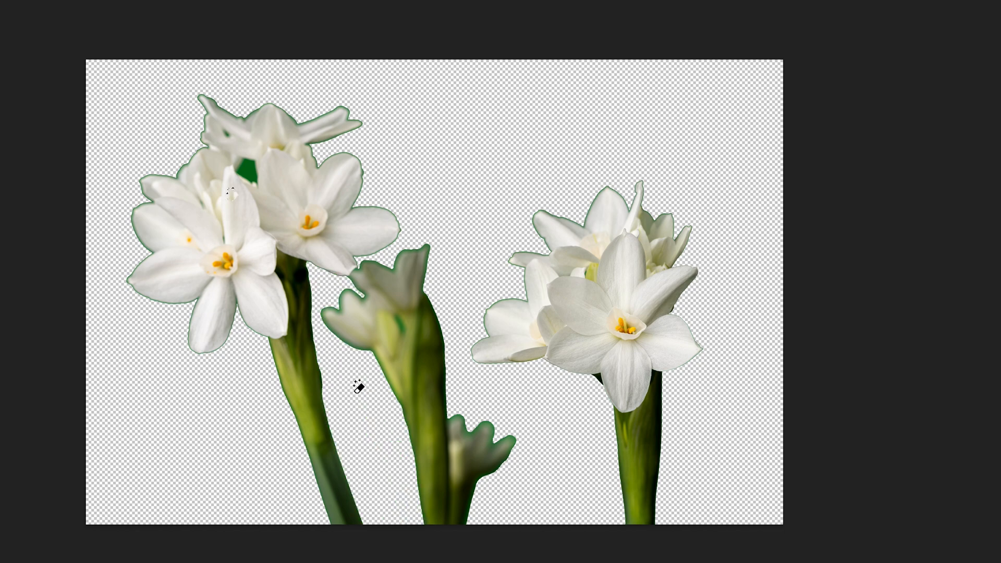
pyautogui.click(249, 169)
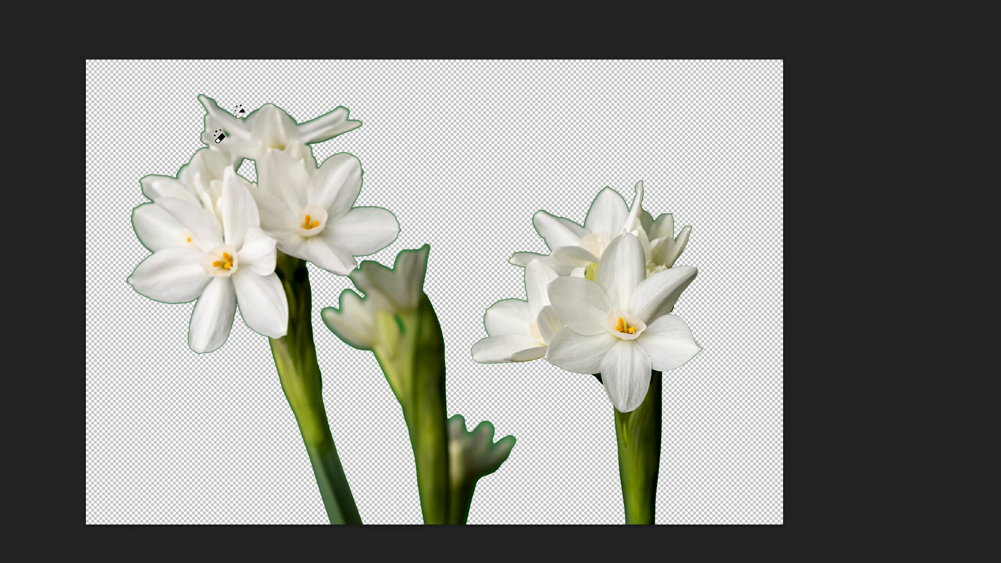
pyautogui.click(255, 111)
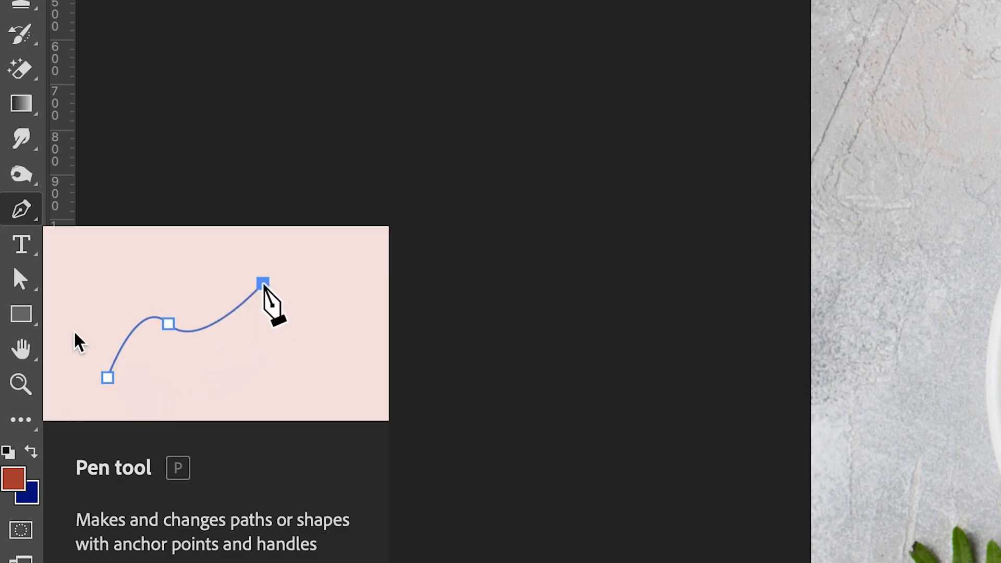
# Step: Start a Pen Tool path on the coffee photo with a smooth curve along the saucer's upper edge
pyautogui.rightClick(26, 212)
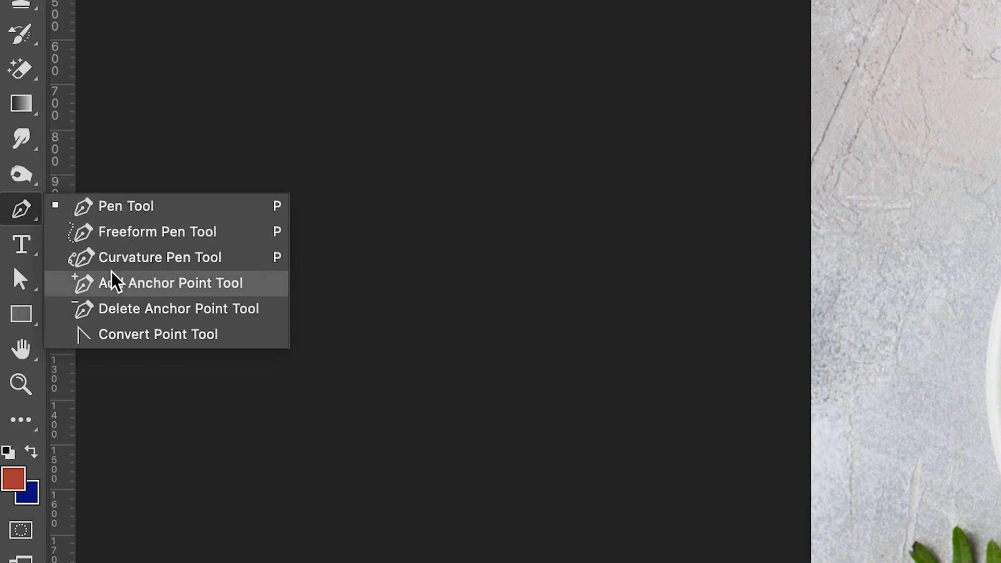
pyautogui.click(108, 213)
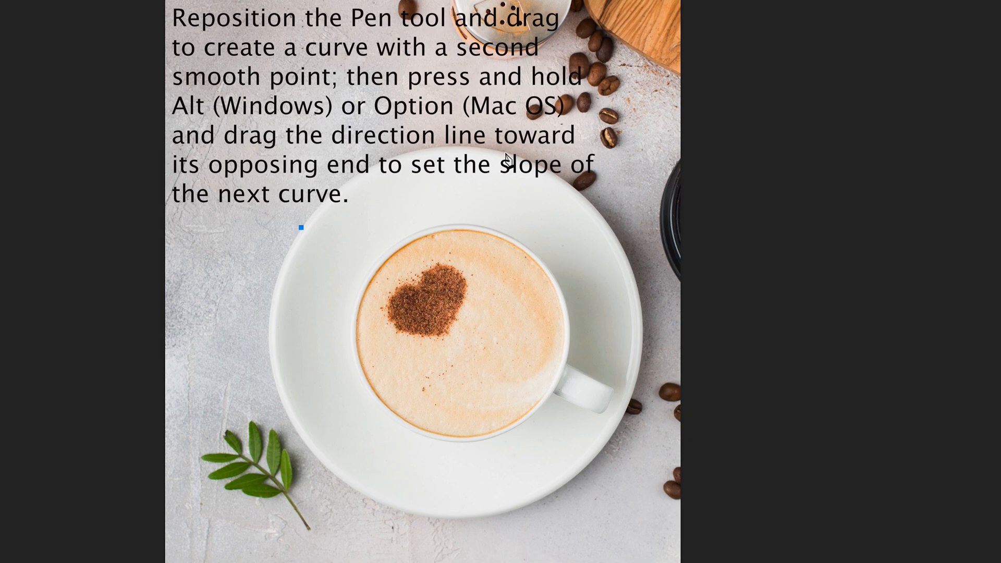
pyautogui.moveTo(505, 153); pyautogui.dragTo(637, 181)
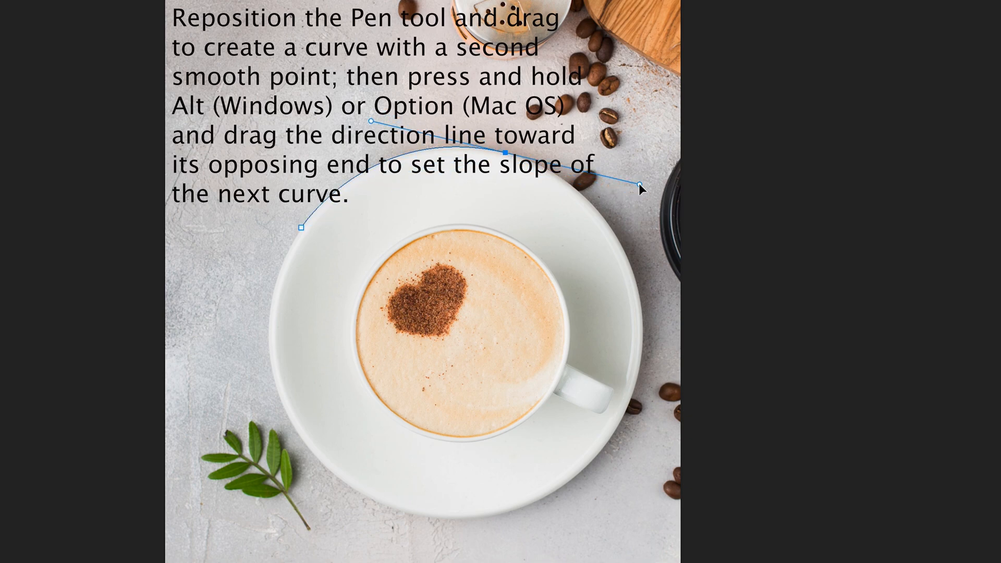
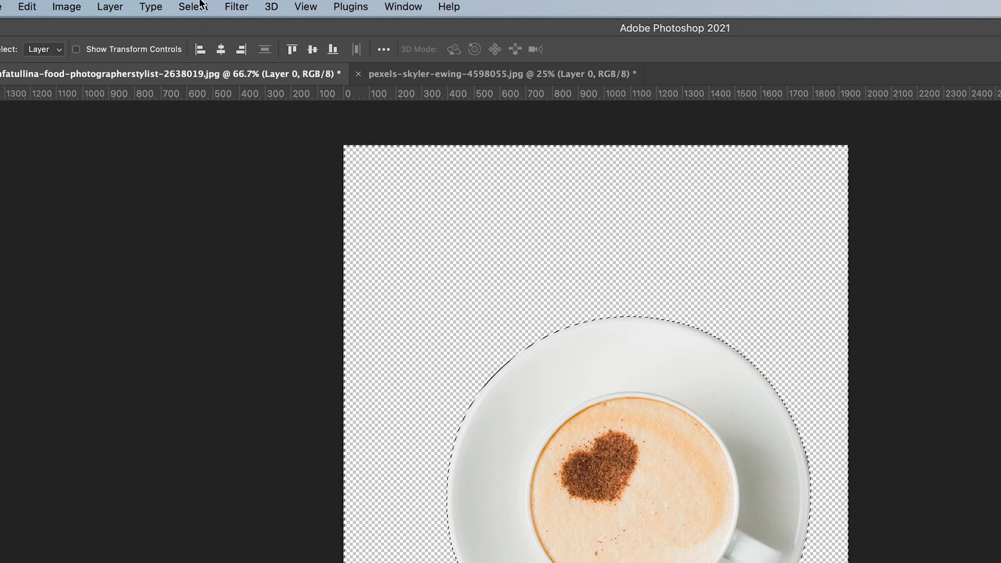
# Step: Deselect the saucer selection and move the cut-out coffee cup to about X 134 px, Y 328 px
pyautogui.click(201, 7)
pyautogui.click(198, 41)
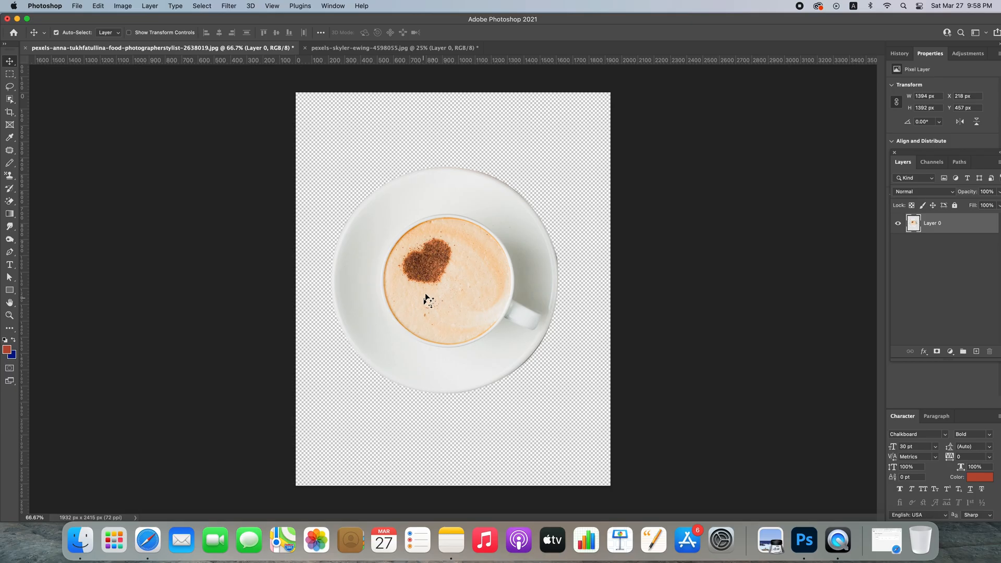
pyautogui.moveTo(426, 298); pyautogui.dragTo(436, 254)
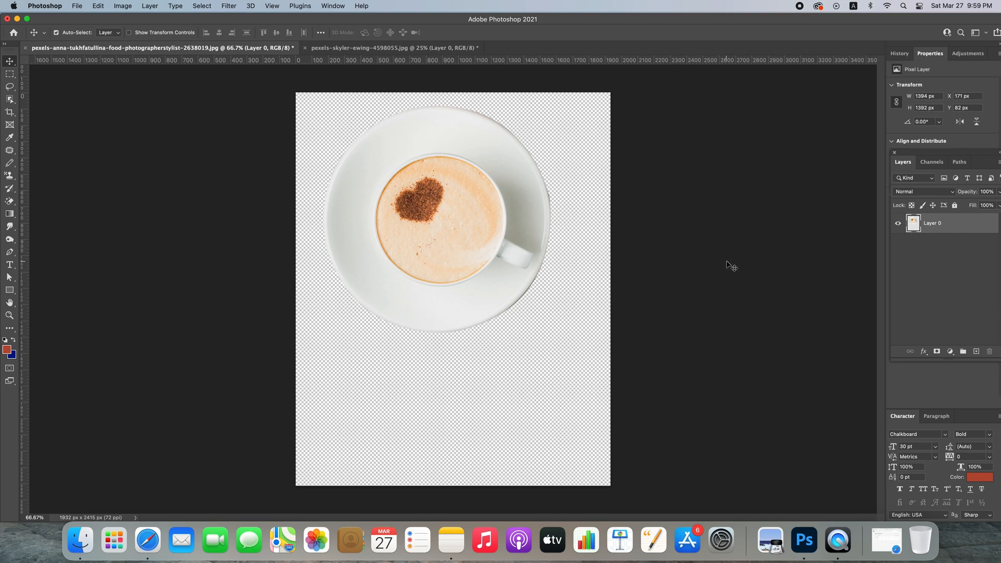
pyautogui.moveTo(445, 257); pyautogui.dragTo(432, 343)
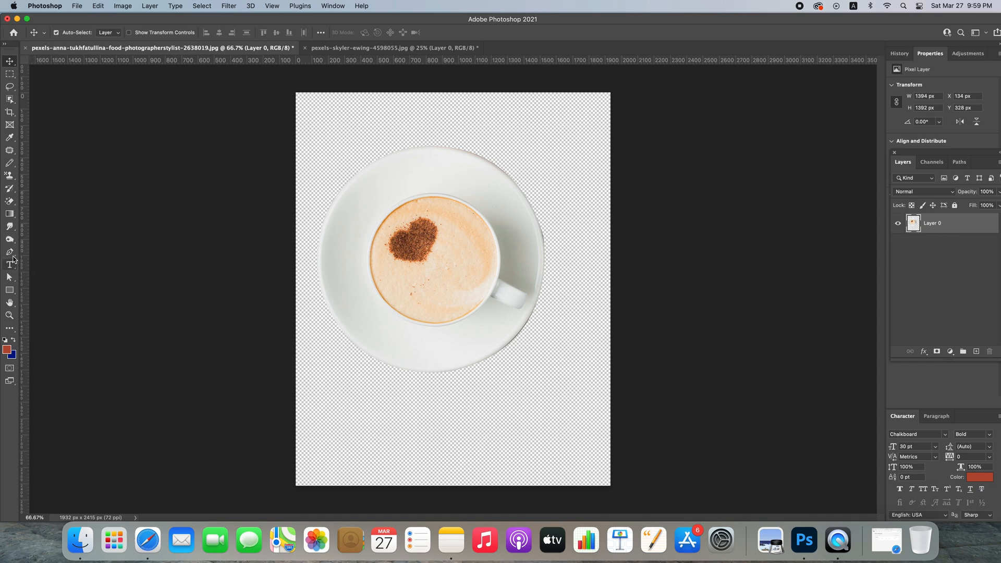
# Step: Move the cut-out coffee cup to about X 184 px, Y 566 px with the Move Tool and reactivate the Pen Tool
pyautogui.click(11, 254)
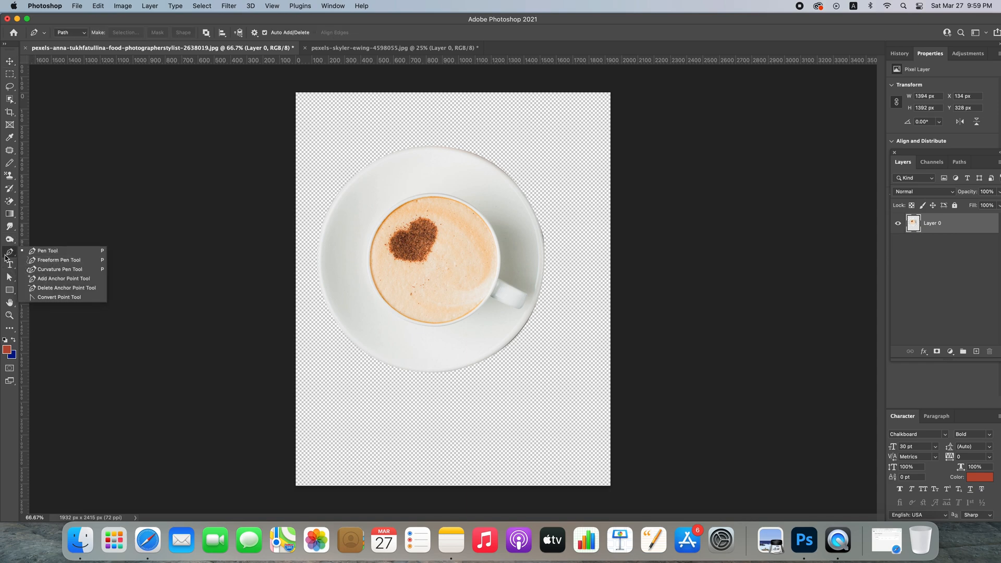
pyautogui.click(46, 252)
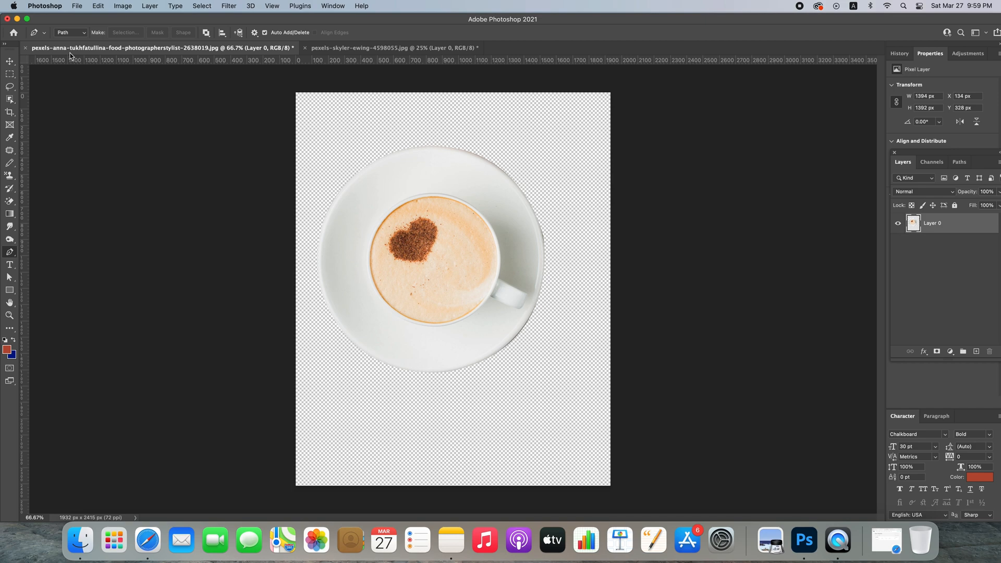
pyautogui.press('v')
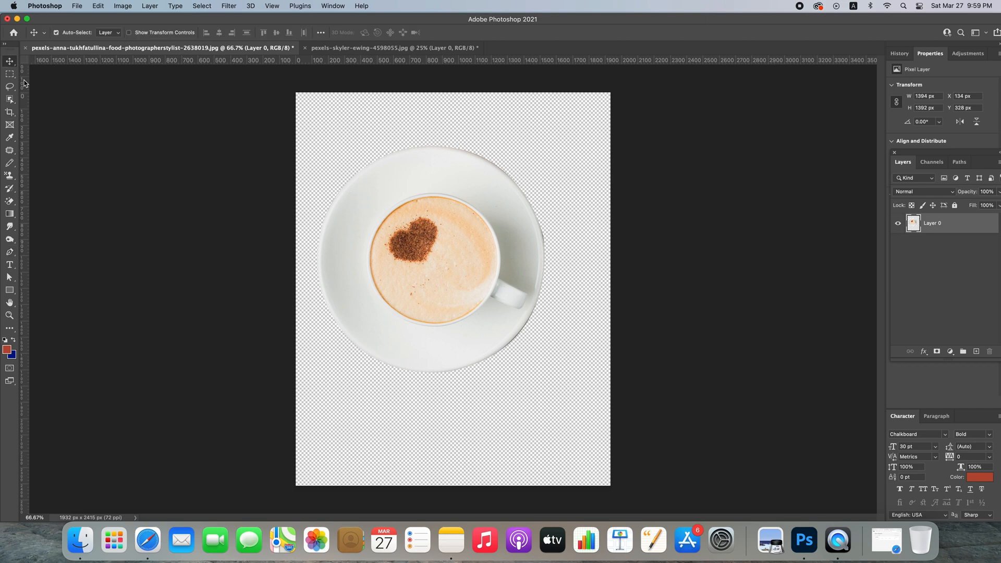
pyautogui.moveTo(369, 205); pyautogui.dragTo(376, 244)
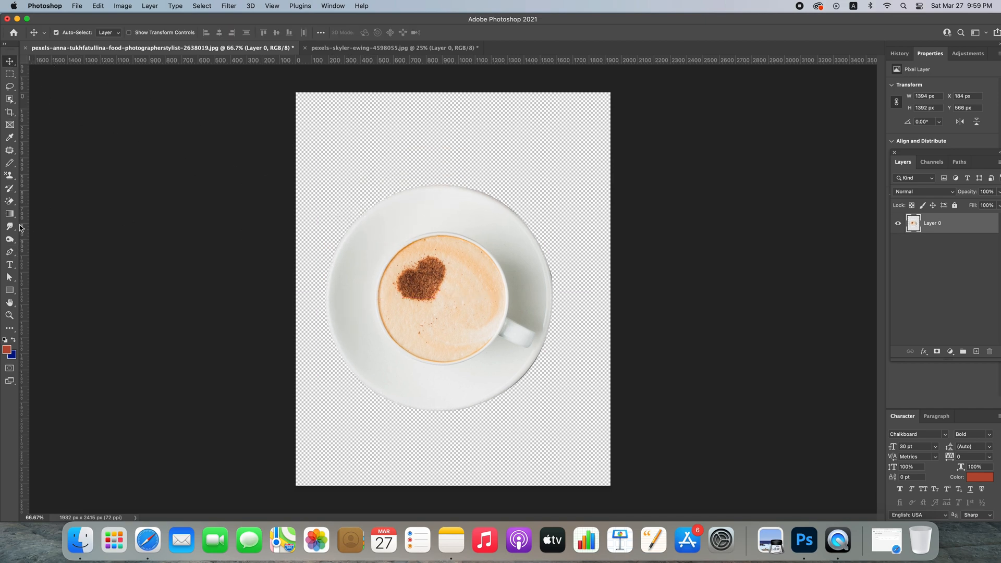
pyautogui.click(14, 254)
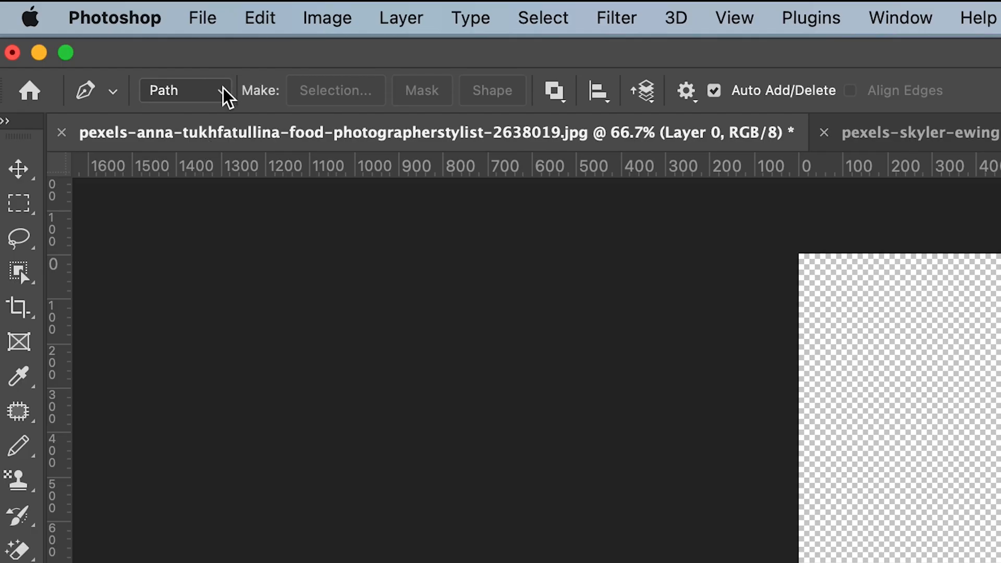
# Step: Set the Pen Tool to Shape mode
pyautogui.click(227, 100)
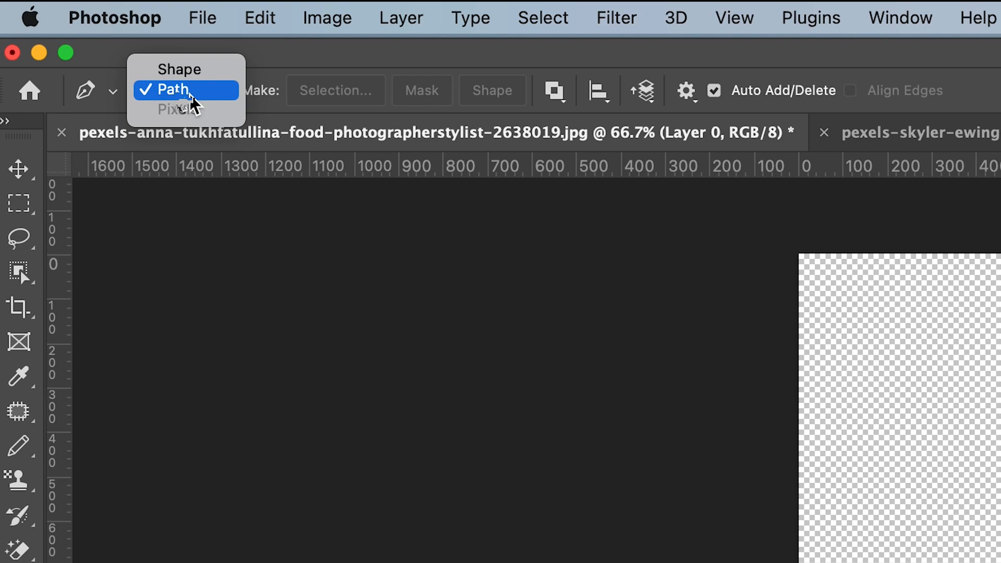
pyautogui.click(175, 72)
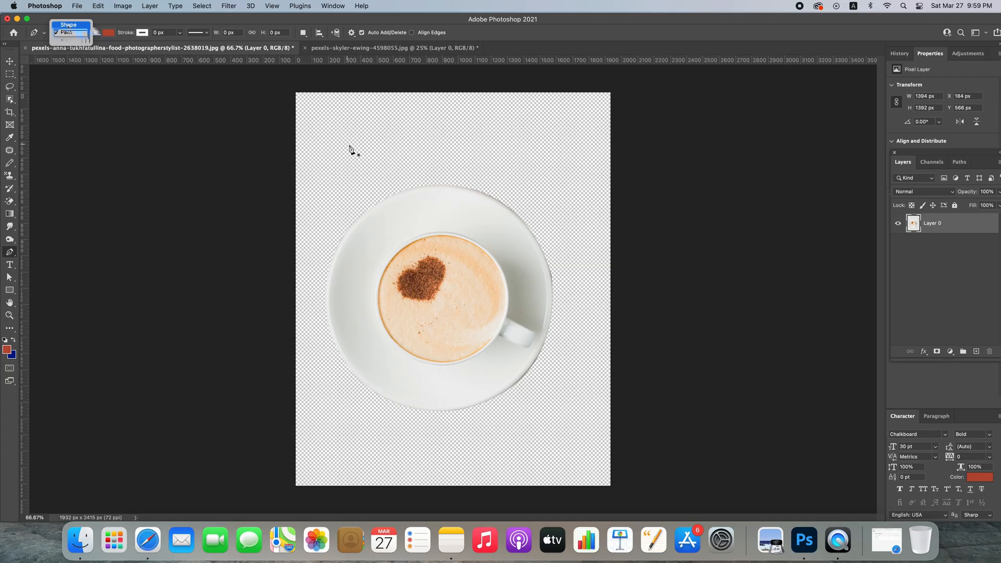
# Step: Draw a closed seven-point red shape above the saucer, about 1452 px wide and 388 px high
pyautogui.click(347, 137)
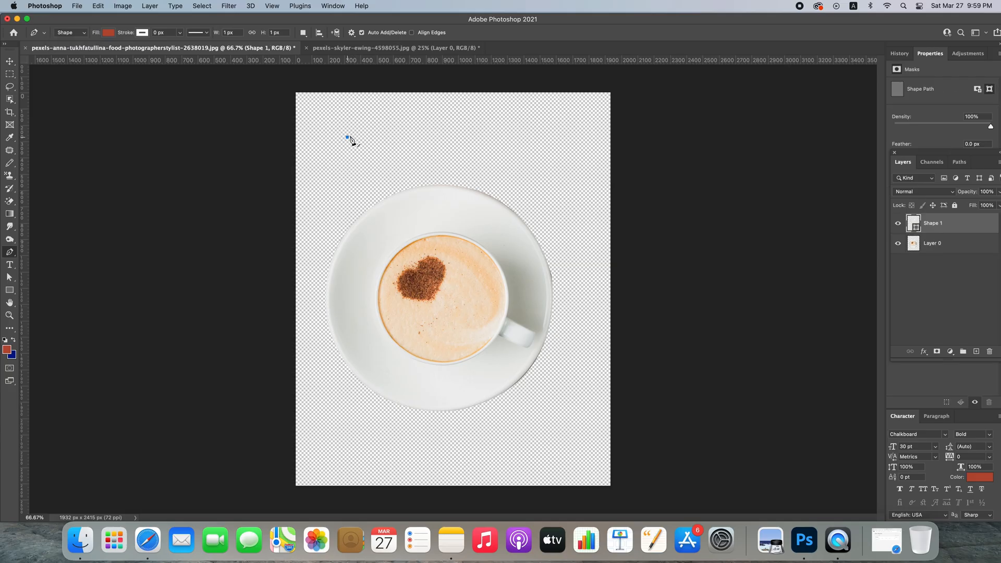
pyautogui.click(384, 113)
pyautogui.click(478, 130)
pyautogui.click(538, 177)
pyautogui.click(447, 177)
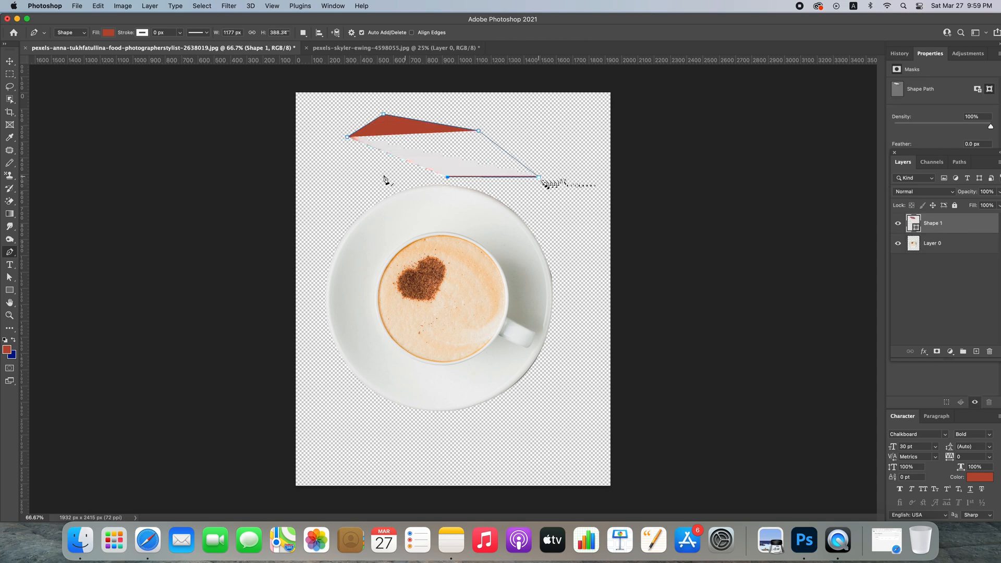
pyautogui.click(374, 173)
pyautogui.click(302, 160)
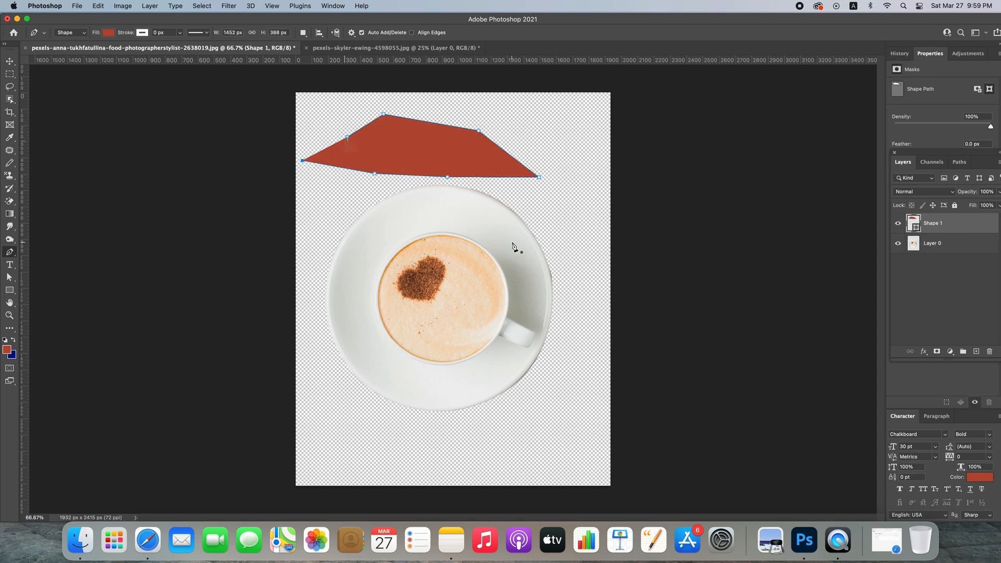
# Step: Undo the red shape drawn above the saucer with the Move Tool active
pyautogui.click(9, 62)
pyautogui.press('super+z')
pyautogui.press('super+z')
pyautogui.press('super+z')
pyautogui.press('super+z')
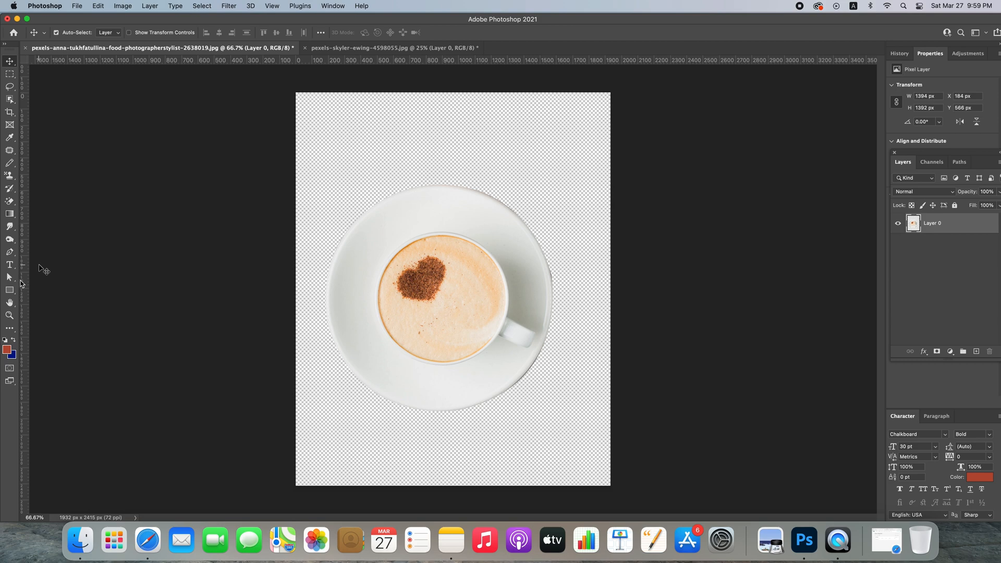
# Step: Reactivate the Pen Tool and review its drawing modes, keeping it in Shape mode
pyautogui.click(9, 252)
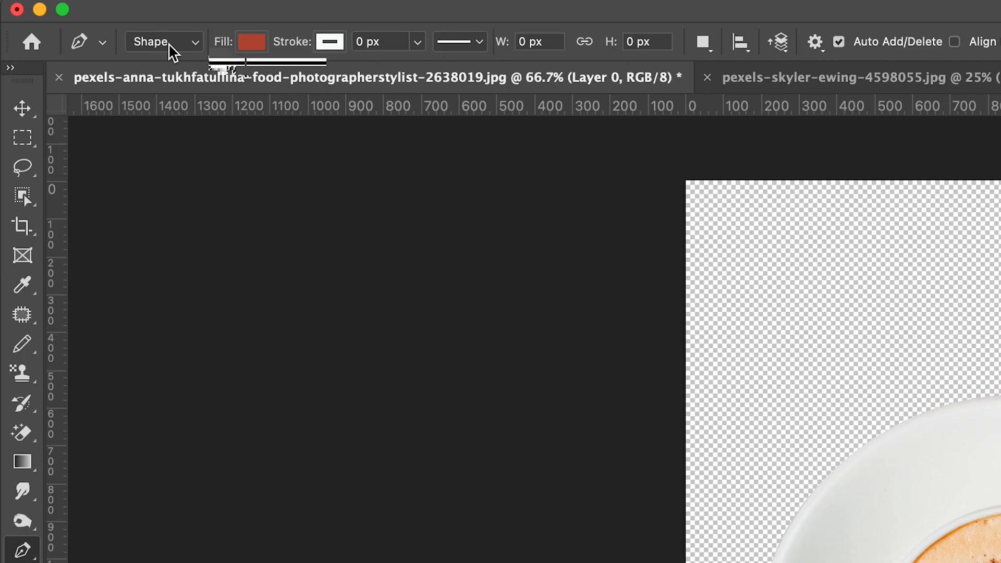
pyautogui.click(70, 33)
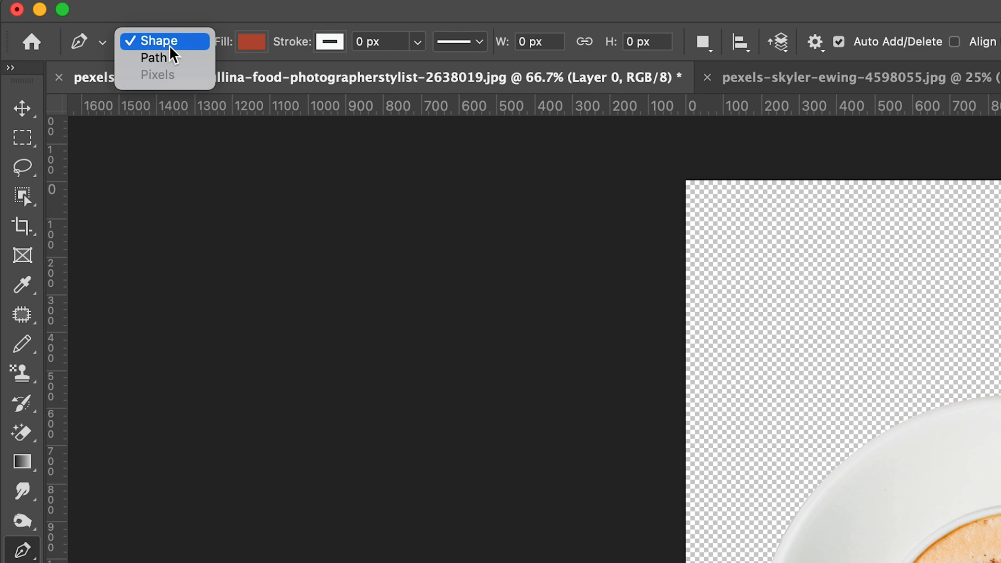
pyautogui.click(255, 44)
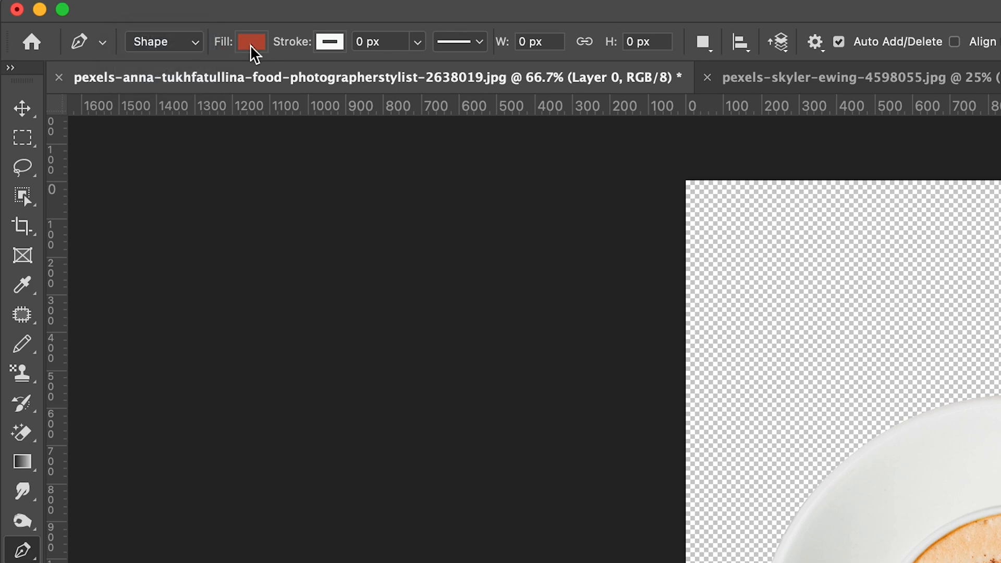
# Step: Try several recently used colors for the shape fill and set the Pen Tool's fill to orange
pyautogui.click(251, 48)
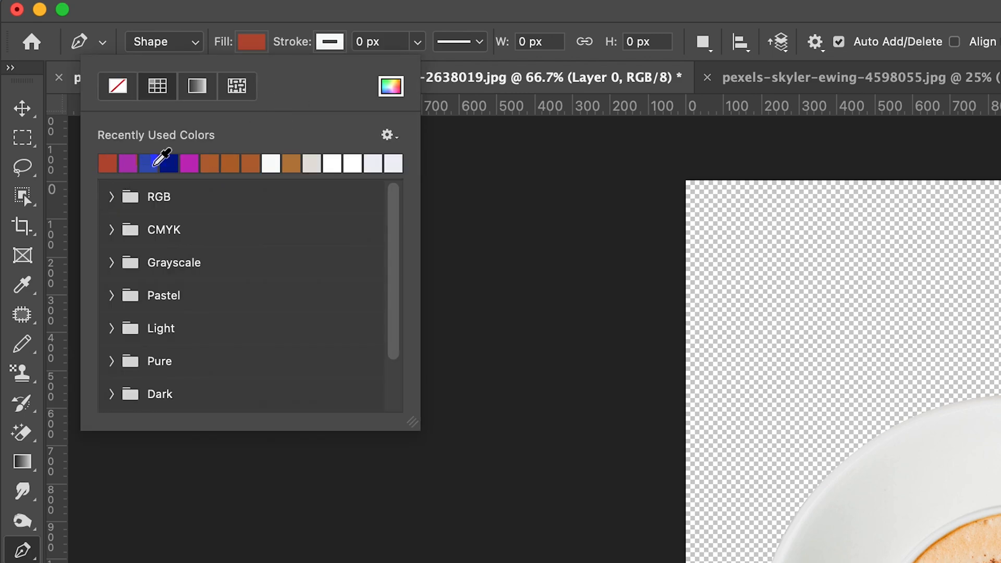
pyautogui.click(159, 163)
pyautogui.click(189, 163)
pyautogui.click(211, 163)
pyautogui.click(250, 164)
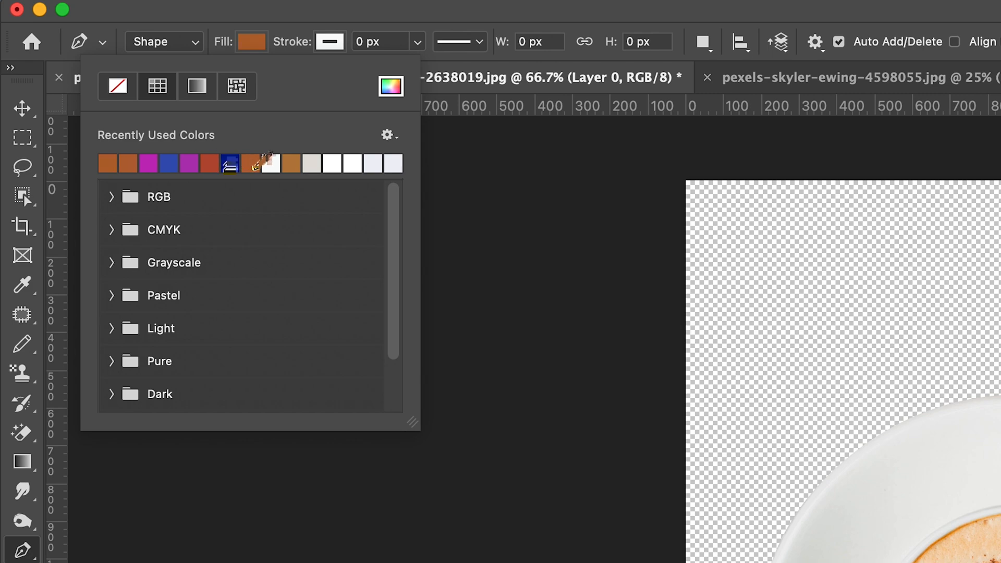
pyautogui.click(271, 165)
pyautogui.click(291, 164)
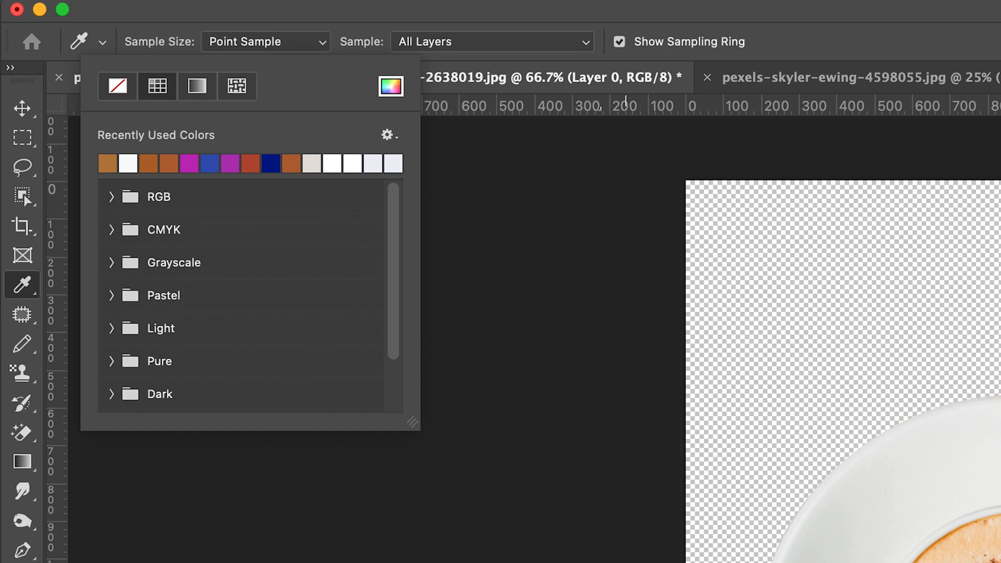
pyautogui.press('p')
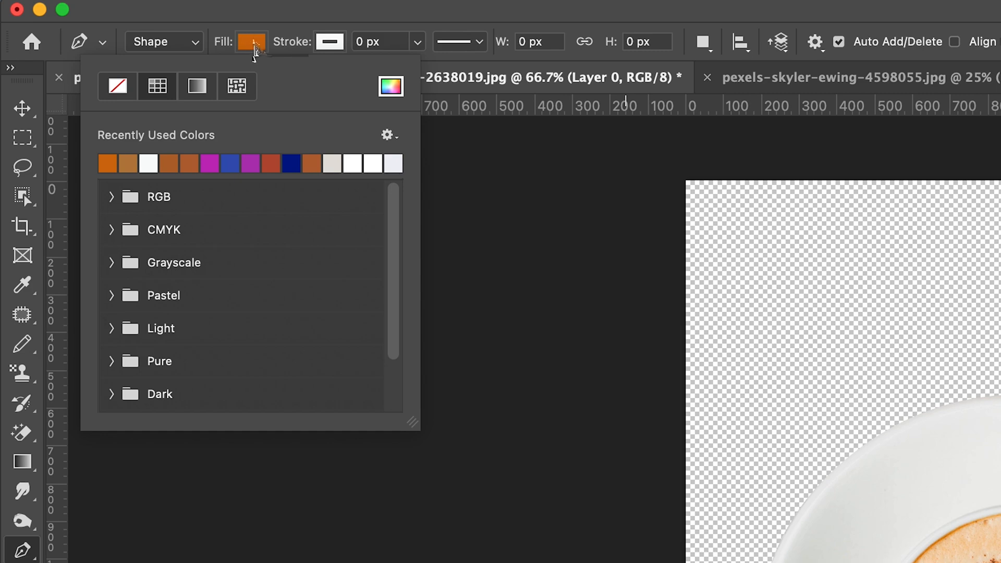
# Step: Set the Pen Tool's stroke color to dark blue and the stroke width to 2.5 px
pyautogui.click(329, 53)
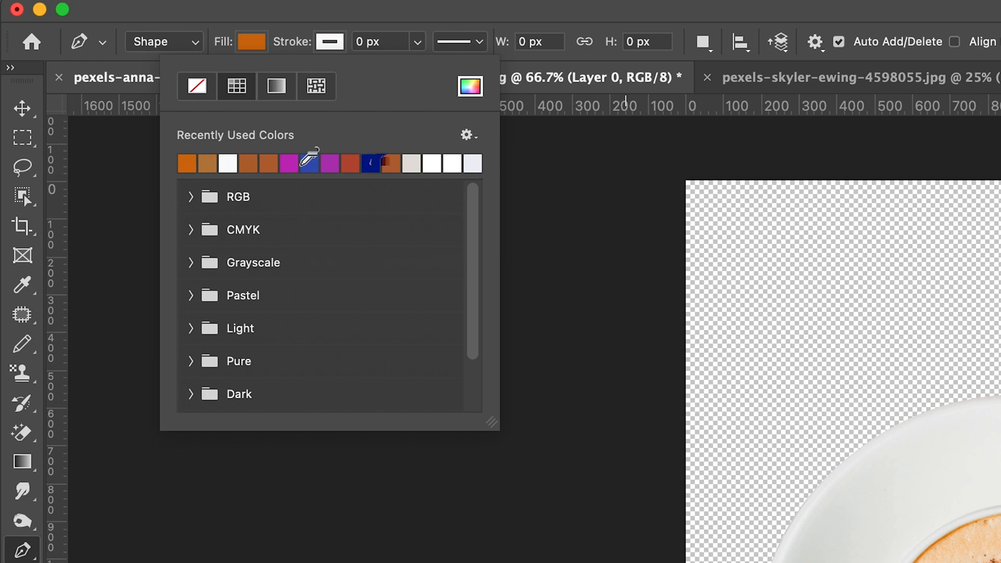
pyautogui.click(371, 163)
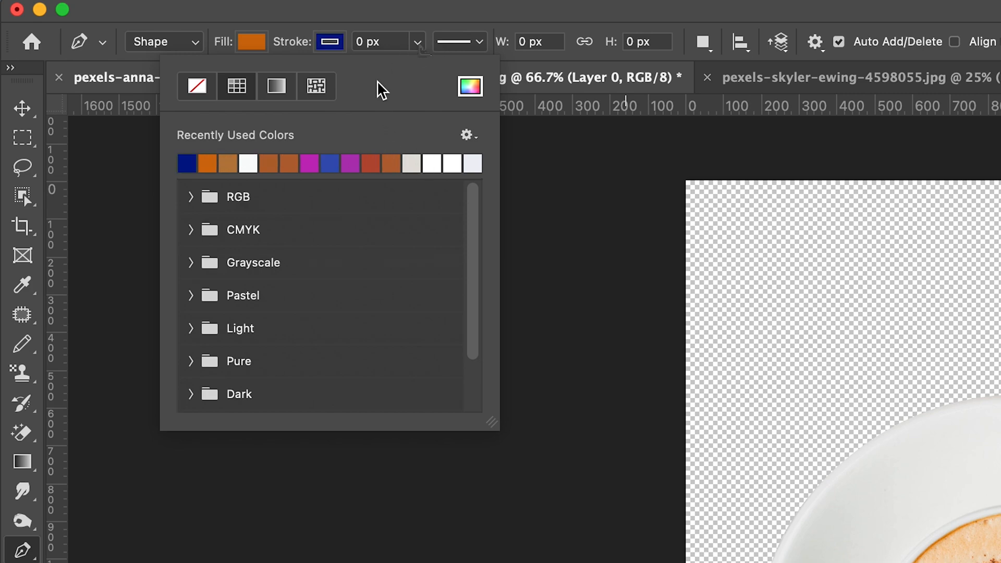
pyautogui.click(417, 43)
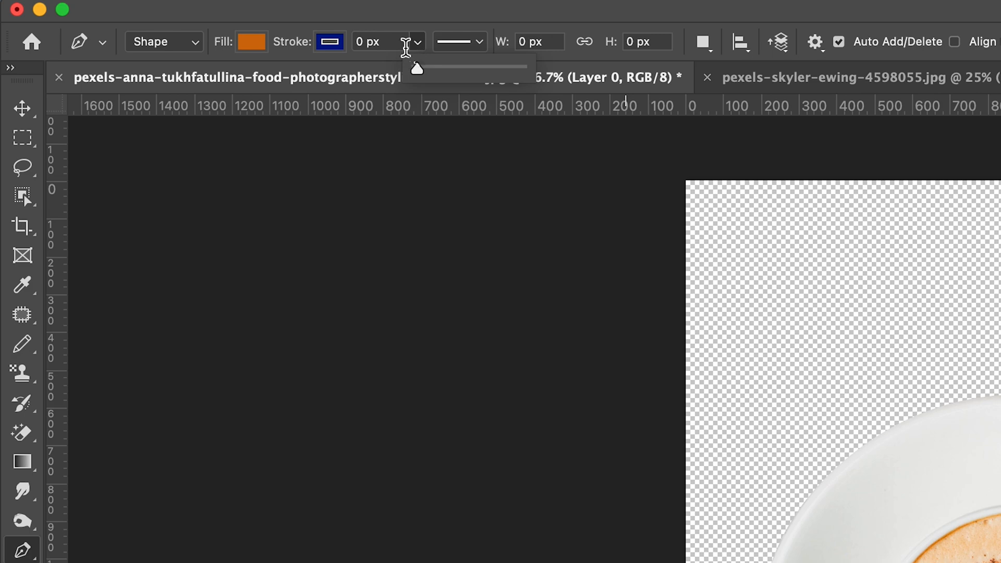
pyautogui.moveTo(417, 69); pyautogui.dragTo(432, 70)
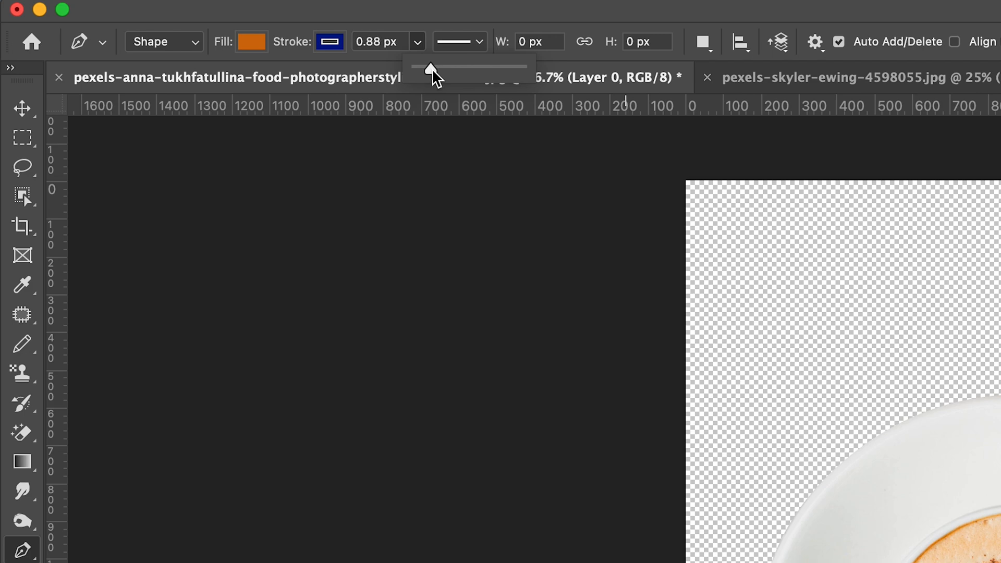
pyautogui.moveTo(432, 70); pyautogui.dragTo(437, 69)
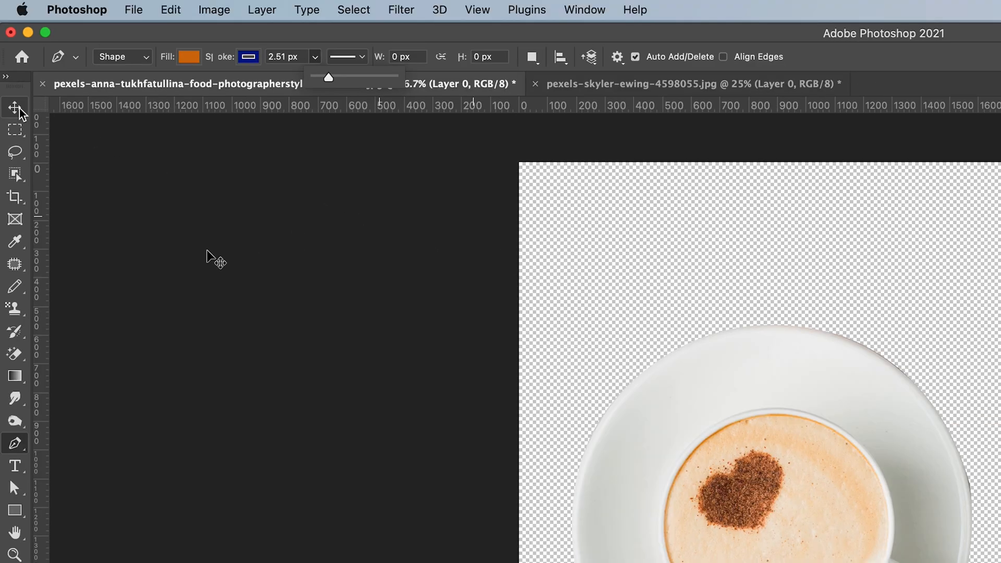
pyautogui.click(29, 111)
pyautogui.click(22, 550)
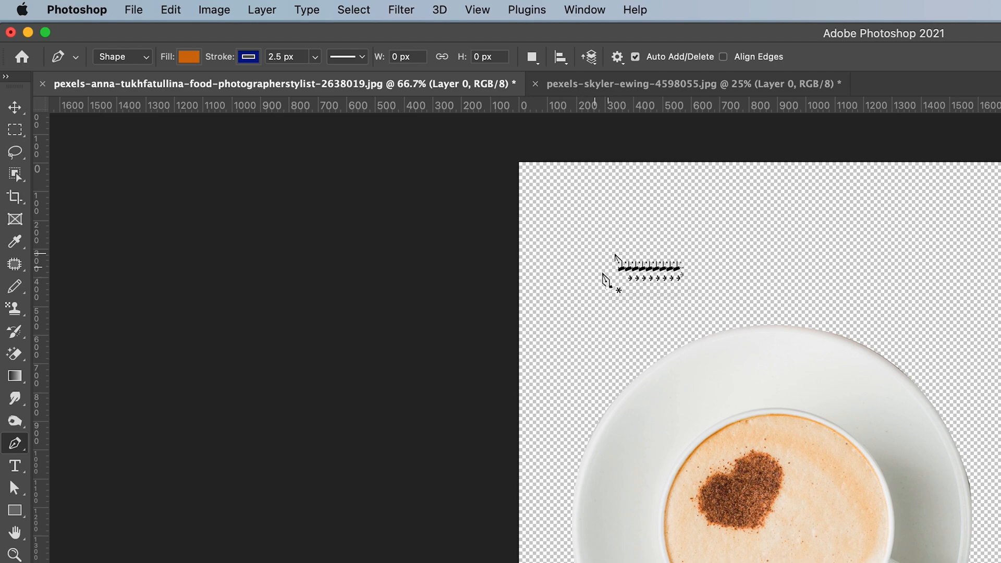
# Step: Draw a closed six-point orange shape about 337 px wide and 306 px high above the saucer's left side, and deselect it
pyautogui.click(602, 272)
pyautogui.click(594, 212)
pyautogui.click(657, 187)
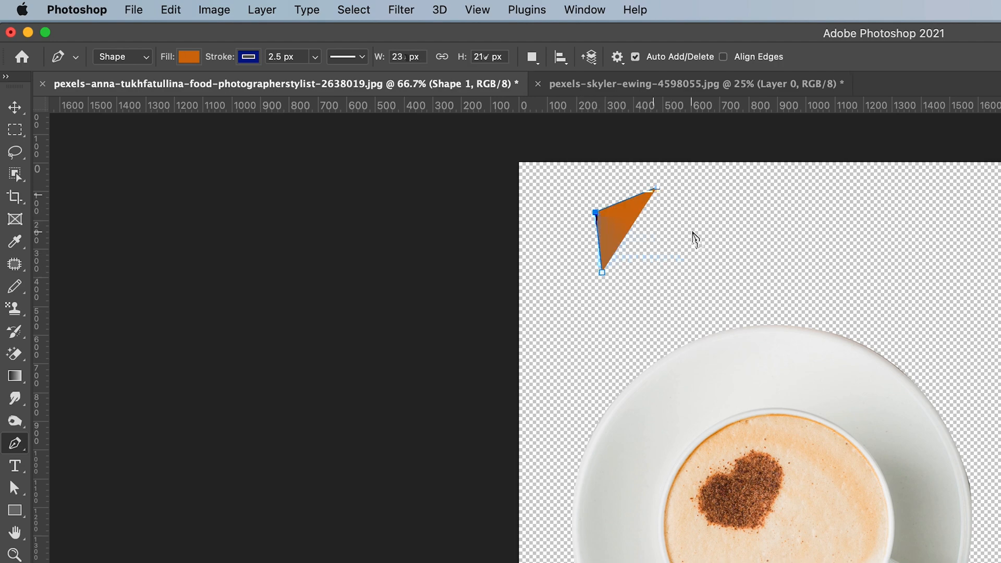
pyautogui.click(692, 231)
pyautogui.click(676, 258)
pyautogui.click(627, 275)
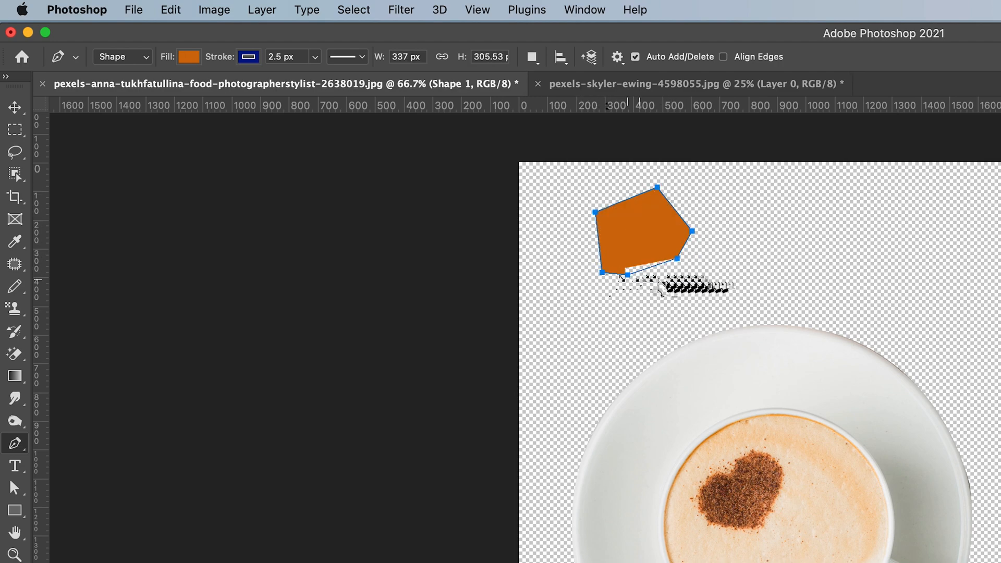
pyautogui.click(16, 108)
pyautogui.click(399, 256)
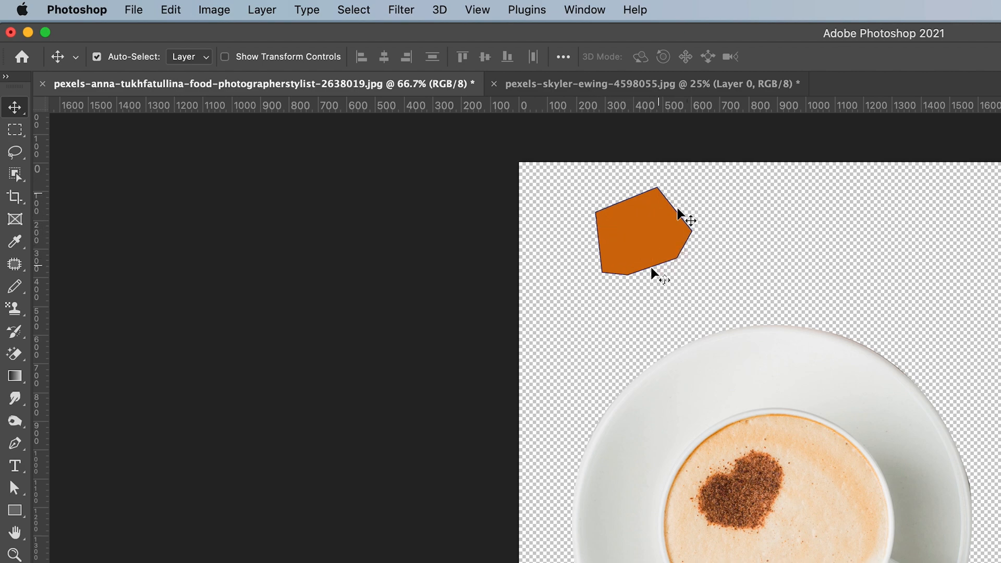
# Step: Reactivate the Pen Tool, review the stroke color choices and adjust the stroke width slightly
pyautogui.click(19, 451)
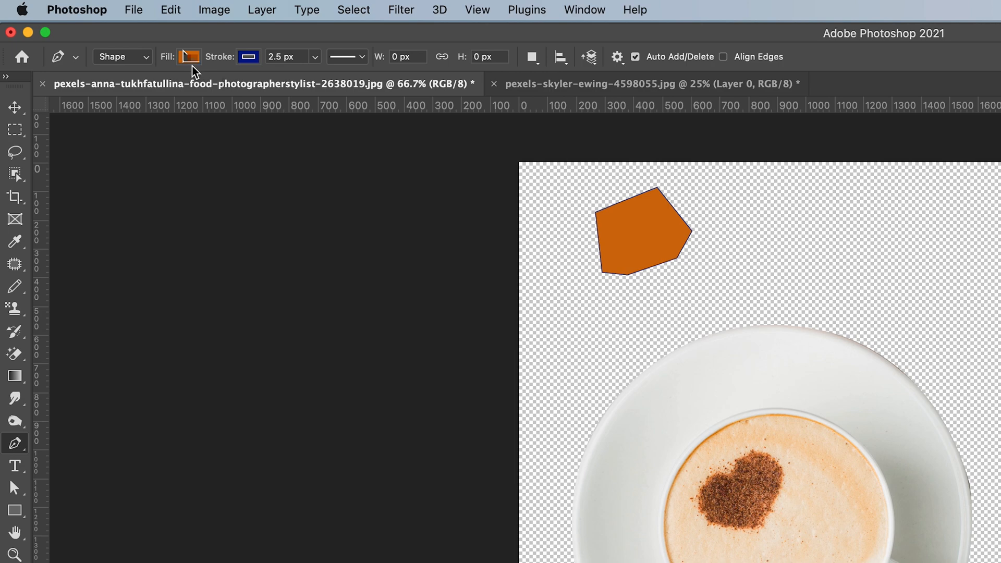
pyautogui.click(248, 57)
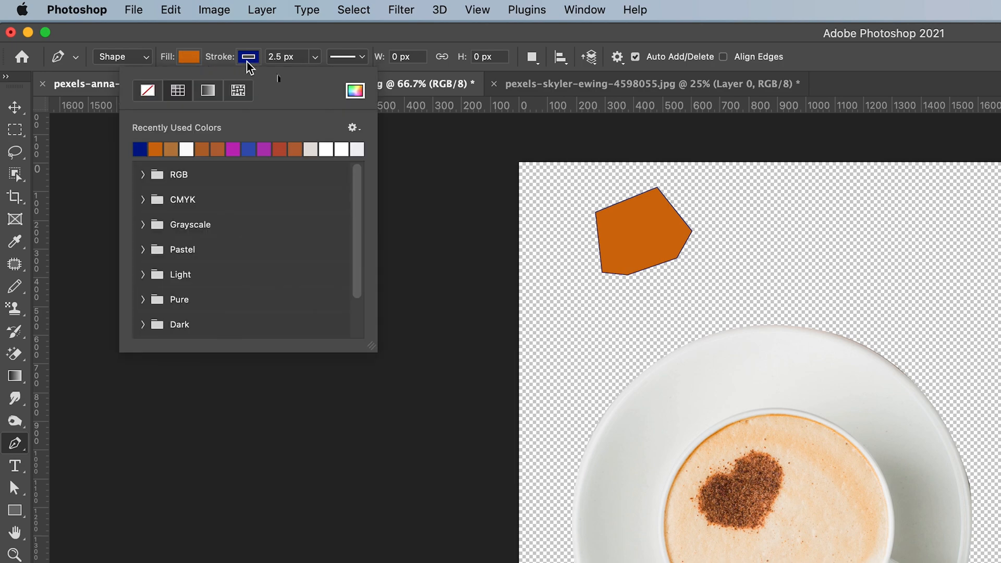
pyautogui.click(315, 57)
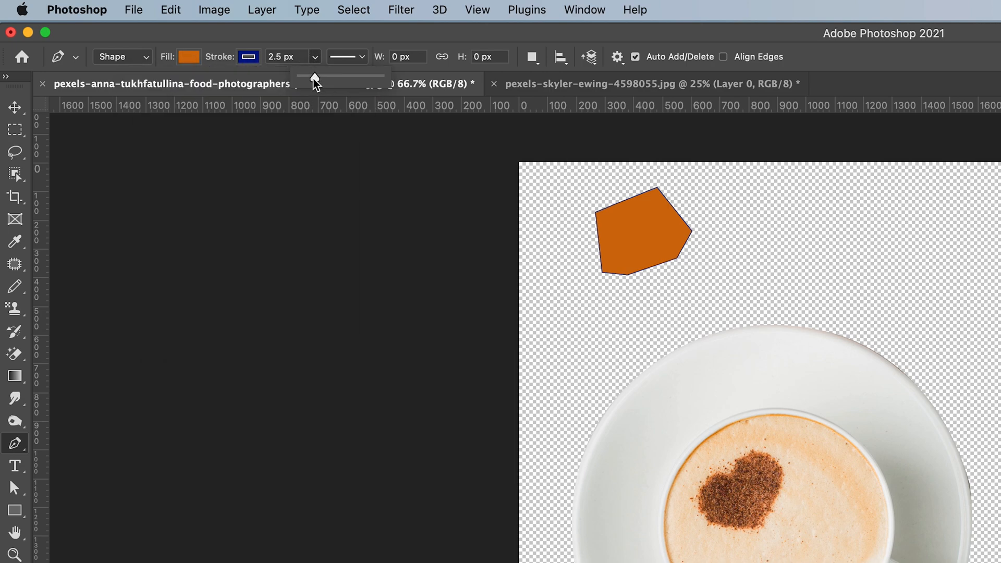
pyautogui.moveTo(315, 79)
pyautogui.mouseDown()
pyautogui.moveTo(334, 78)
pyautogui.moveTo(310, 78)
pyautogui.mouseUp()
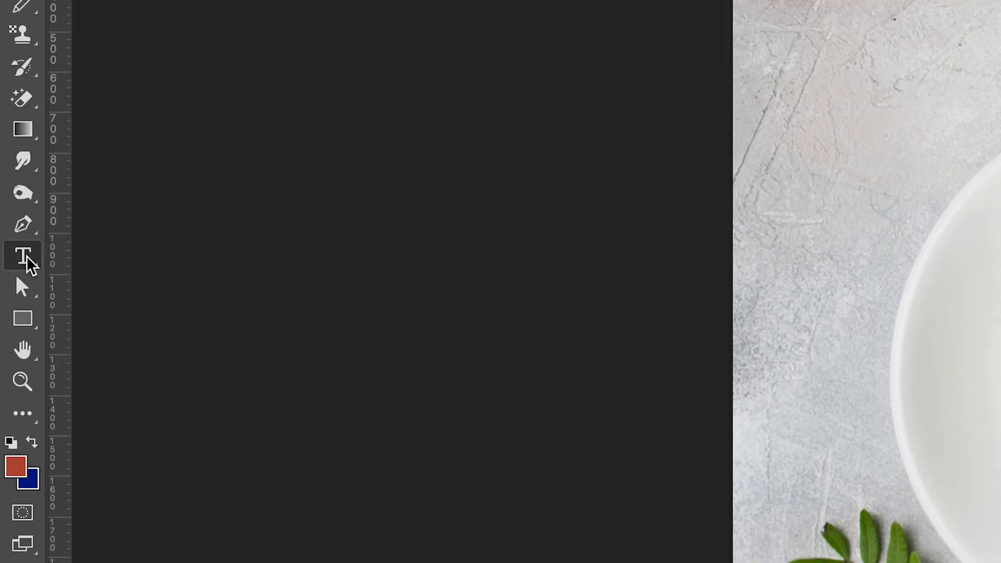
# Step: Add the horizontal text "CaSTOR SQUAD" above the saucer on the coffee photo and move it to about X 460 px, Y 443 px
pyautogui.click(27, 257)
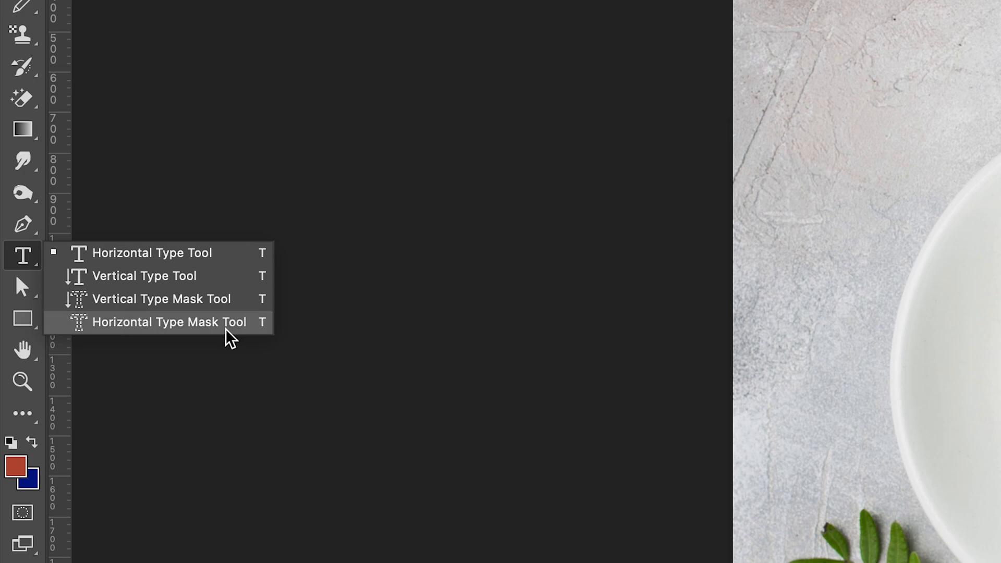
pyautogui.click(124, 259)
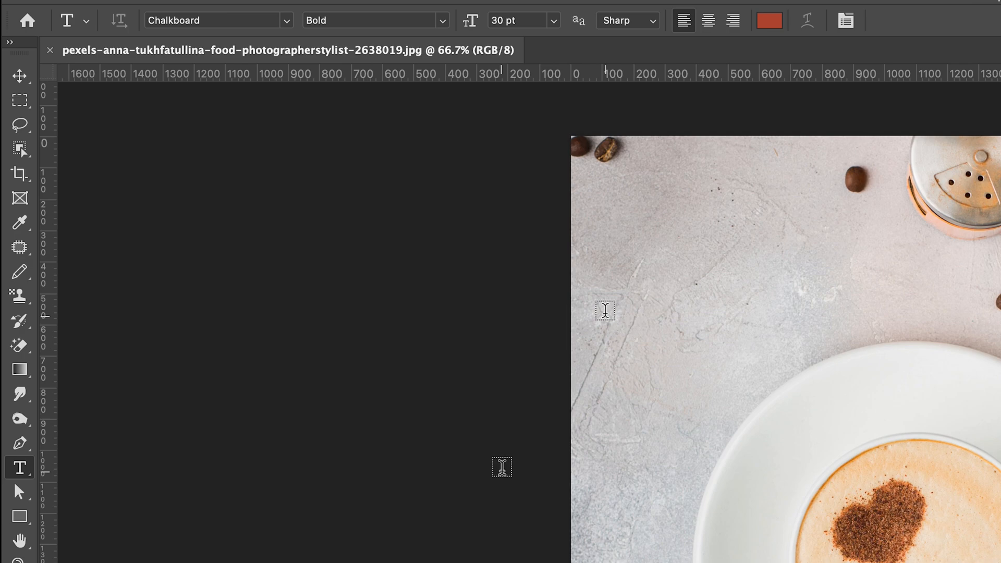
pyautogui.click(640, 264)
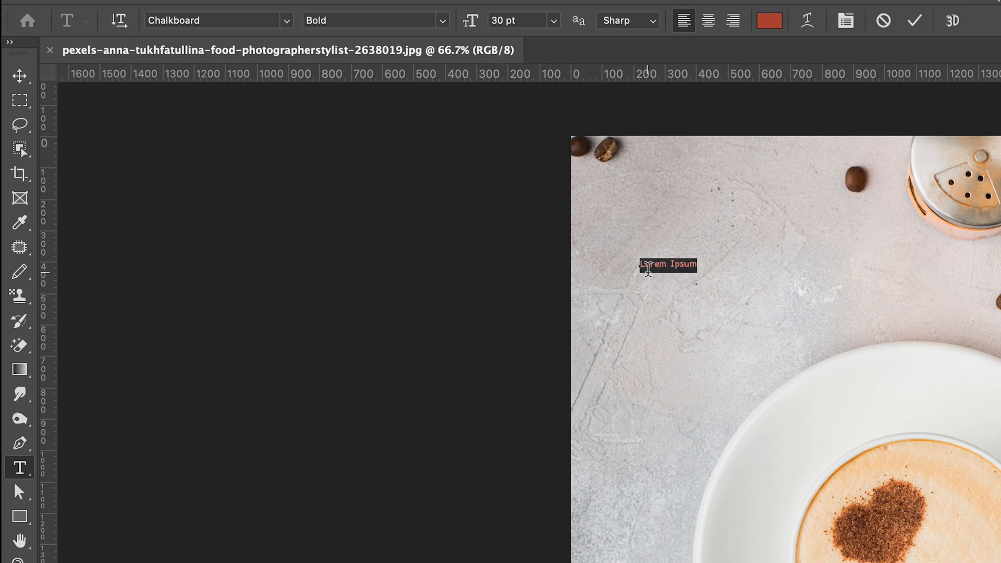
pyautogui.press('BackSpace')
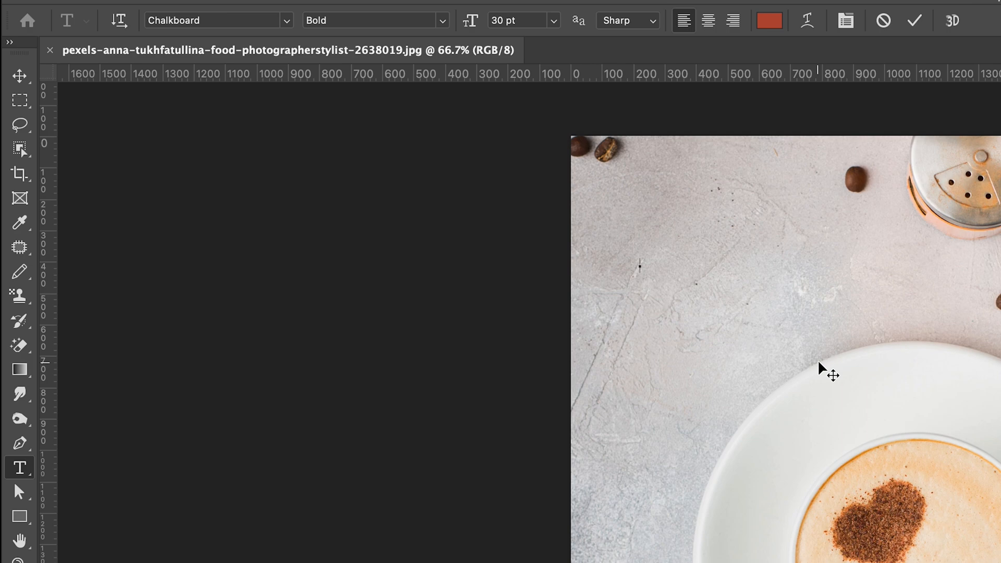
pyautogui.write('CaSTOR SQUAD')
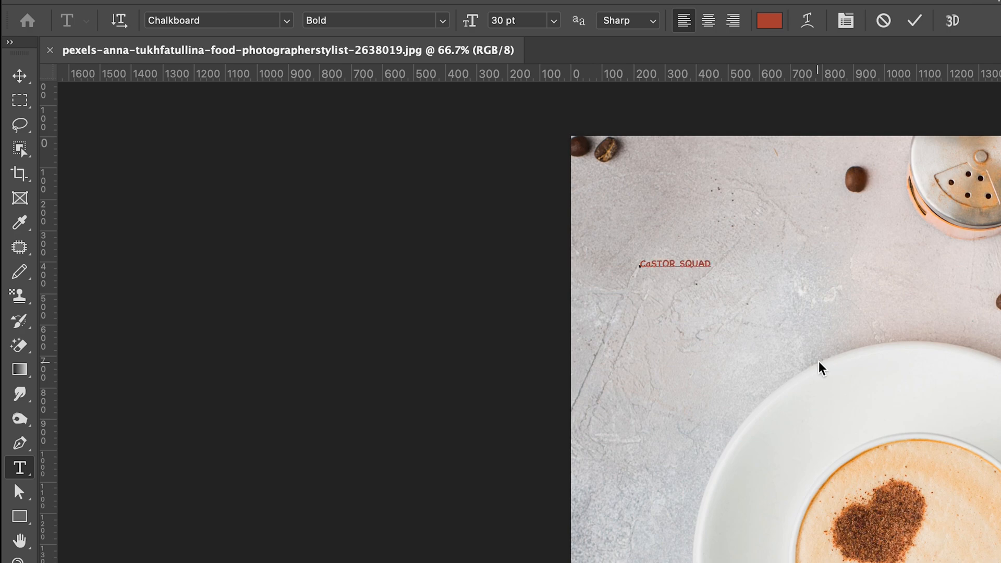
pyautogui.click(30, 81)
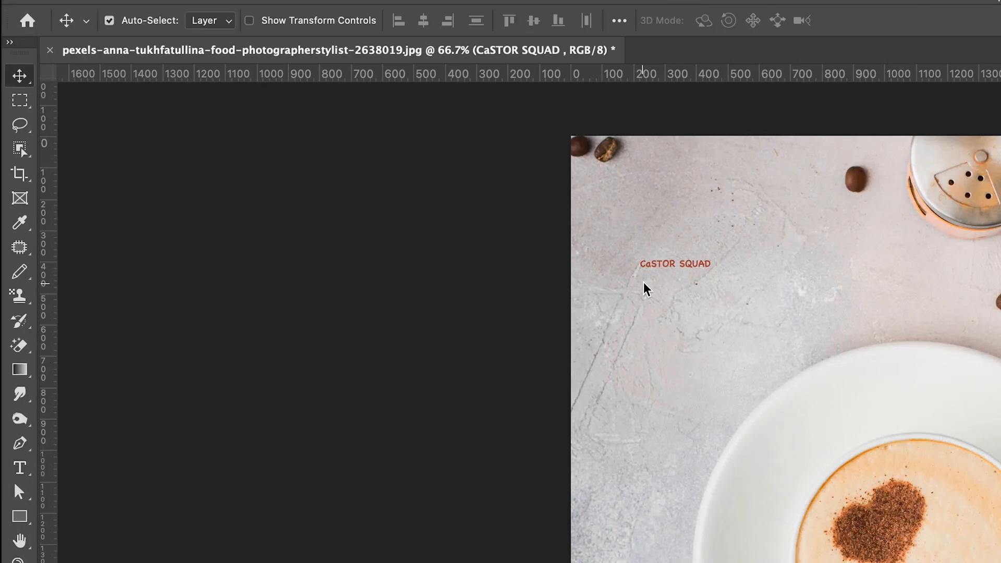
pyautogui.moveTo(701, 295); pyautogui.dragTo(763, 305)
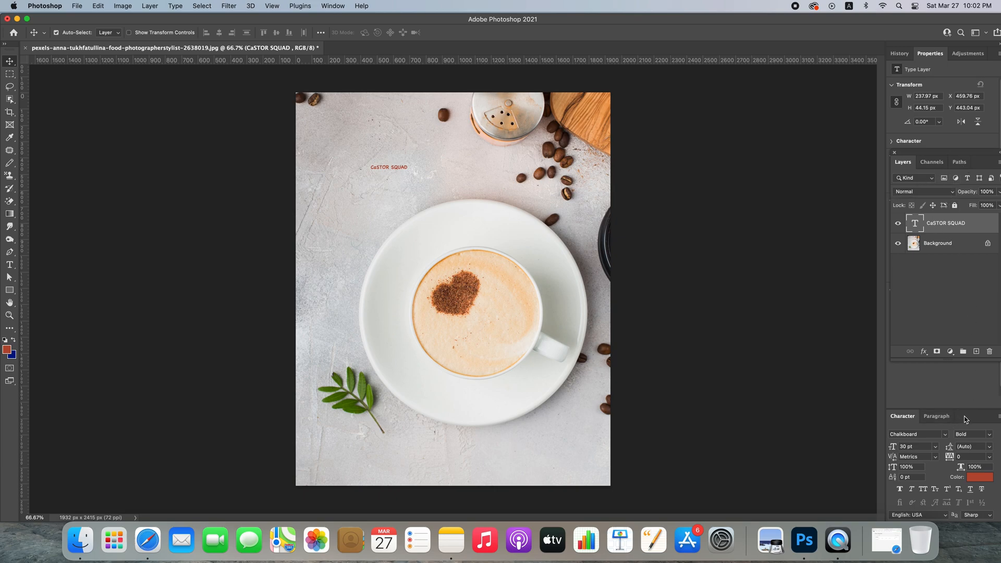
# Step: Place the Character panel beside the canvas and format the CaSTOR SQUAD text in Chalkboard at 100 pt
pyautogui.moveTo(965, 419); pyautogui.dragTo(811, 140)
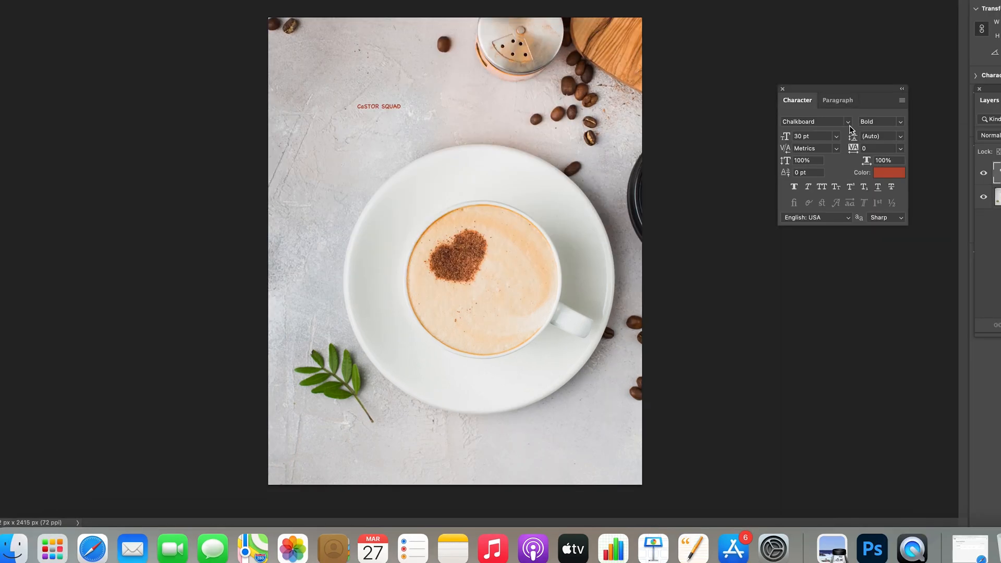
pyautogui.click(783, 163)
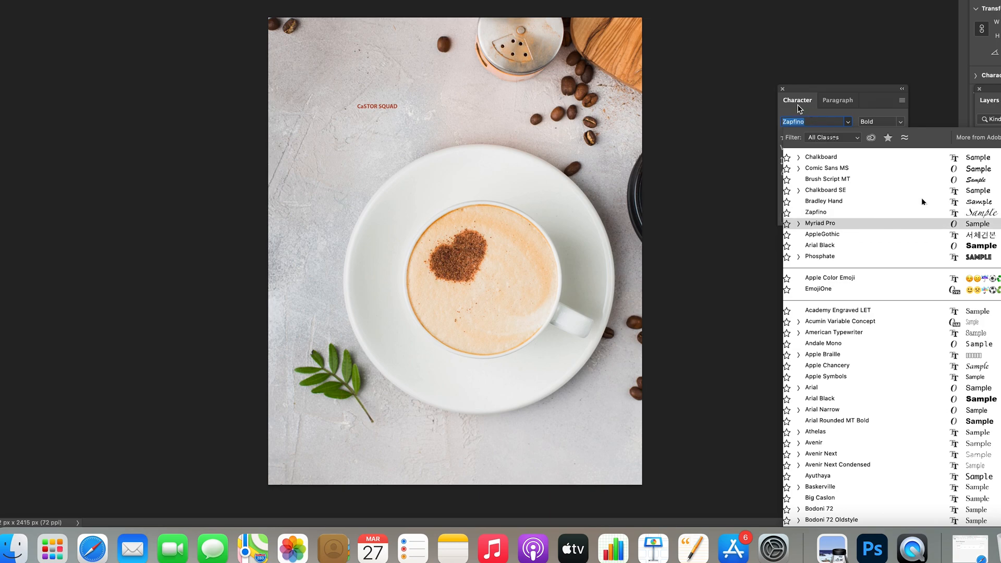
pyautogui.click(822, 157)
pyautogui.click(836, 136)
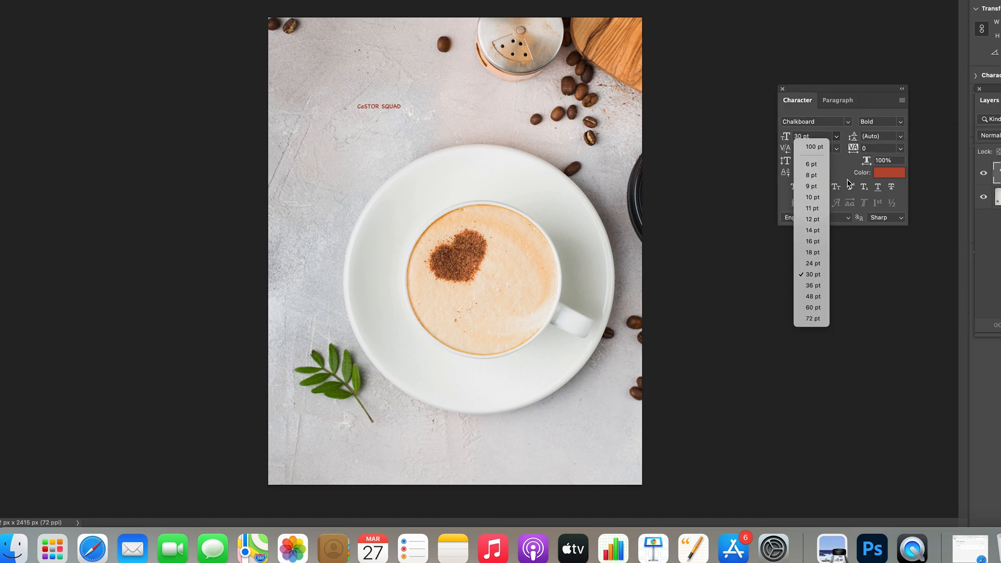
pyautogui.click(811, 319)
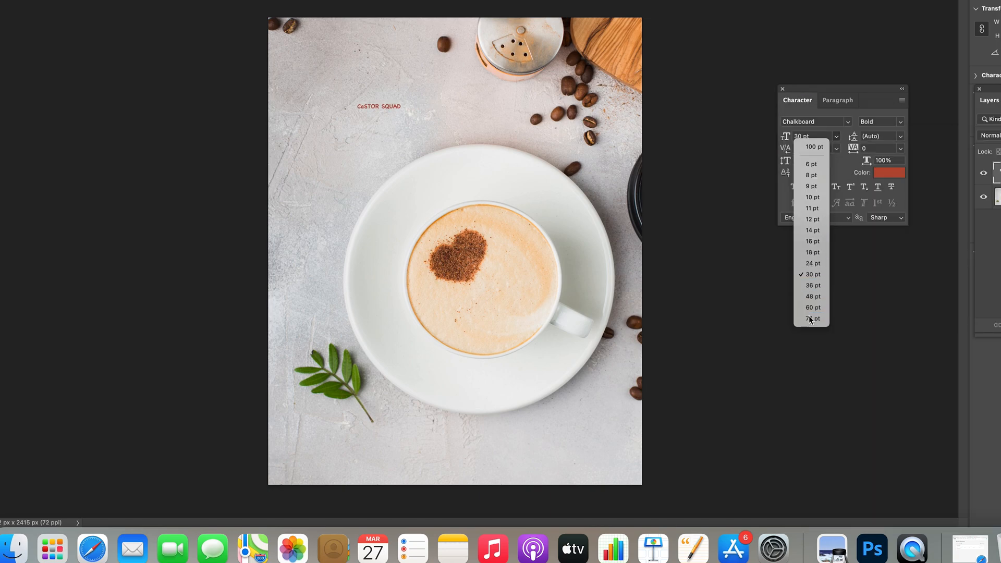
pyautogui.click(804, 137)
pyautogui.press('BackSpace')
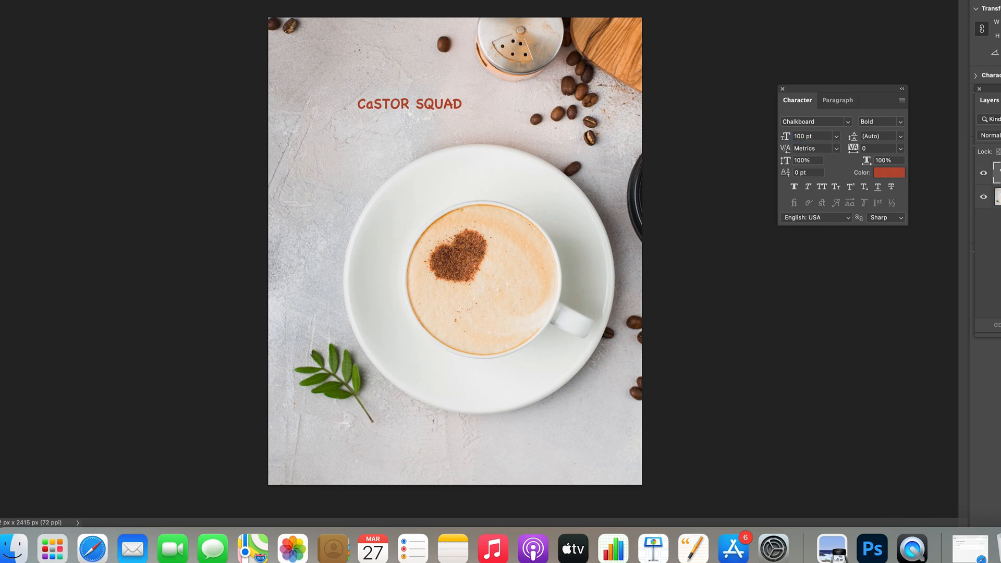
pyautogui.press('Return')
# Step: Move the horizontal text toward the photo's left edge and set its font to Arial Black
pyautogui.moveTo(386, 101); pyautogui.dragTo(347, 114)
pyautogui.click(848, 122)
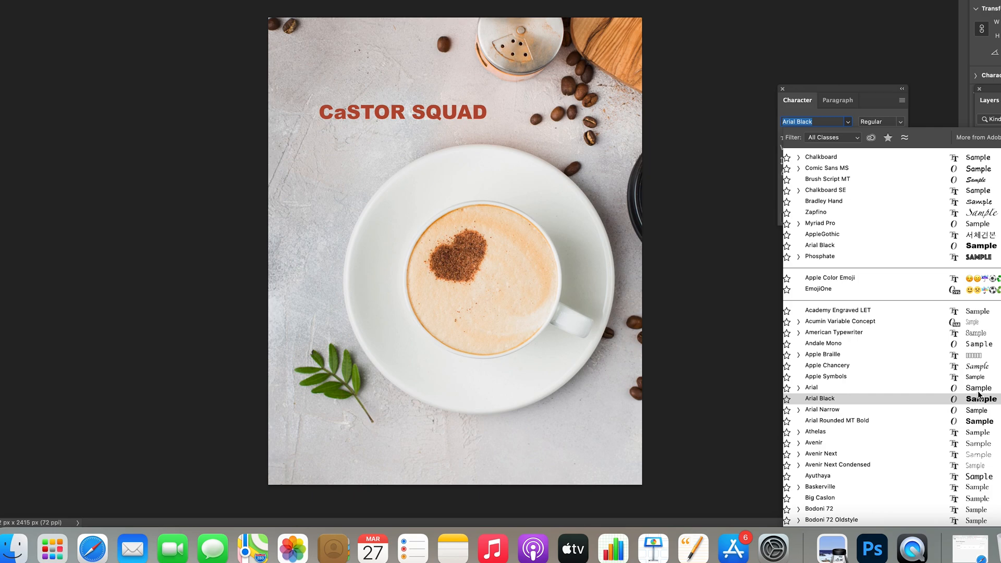
pyautogui.click(973, 249)
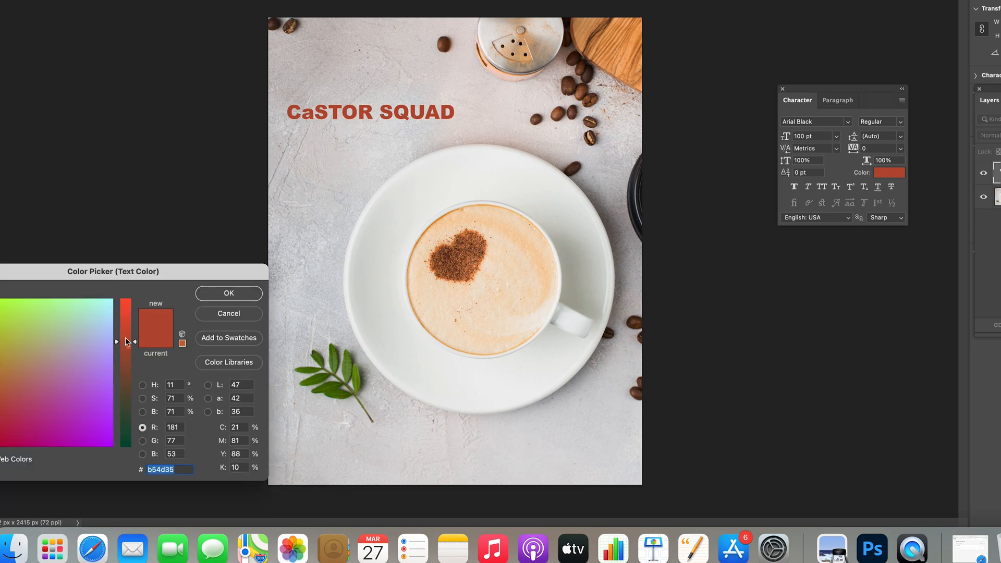
# Step: Recolor the horizontal text dark green (#144d35) and finally magenta (#ef2ed1)
pyautogui.click(129, 437)
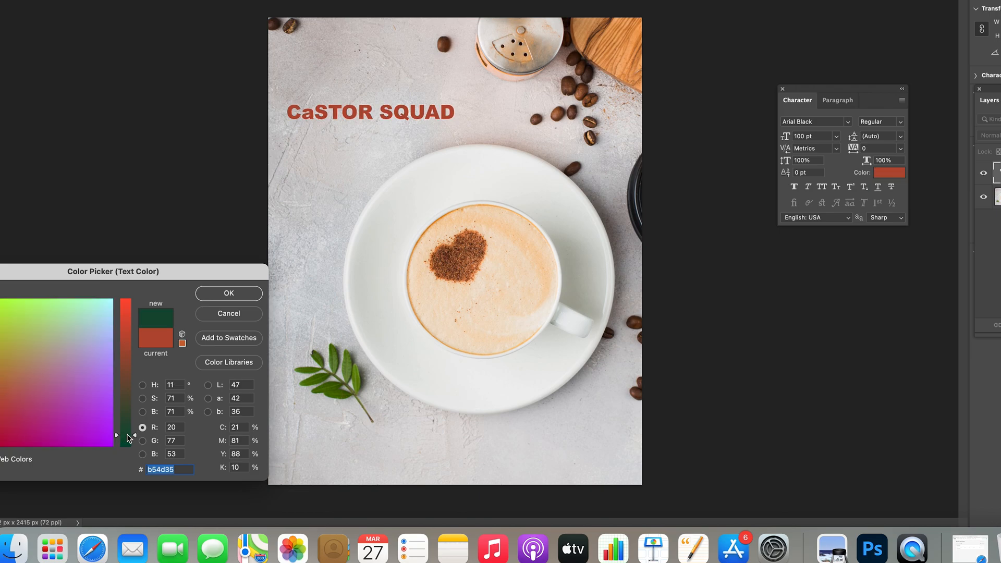
pyautogui.click(223, 294)
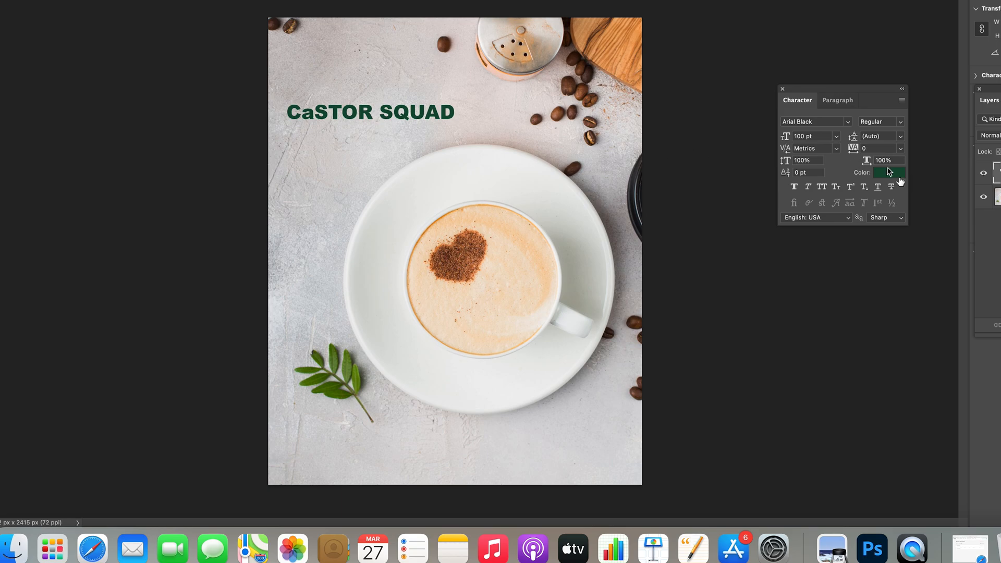
pyautogui.click(889, 174)
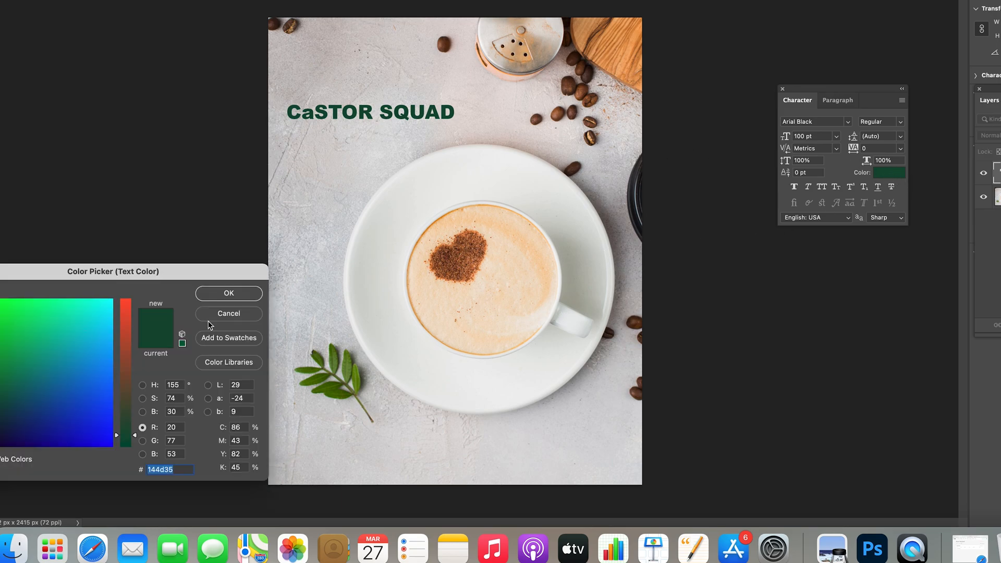
pyautogui.click(100, 430)
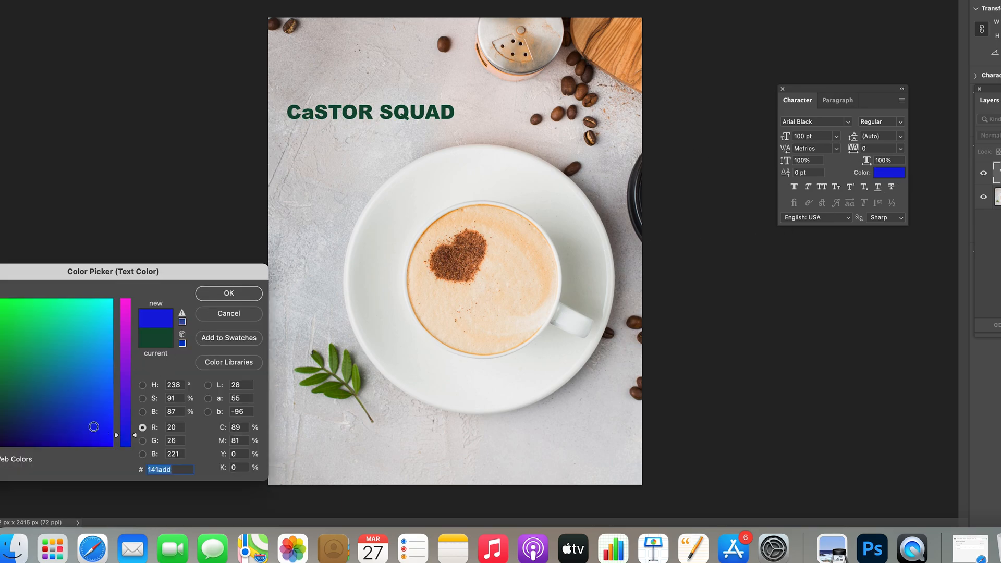
pyautogui.click(229, 293)
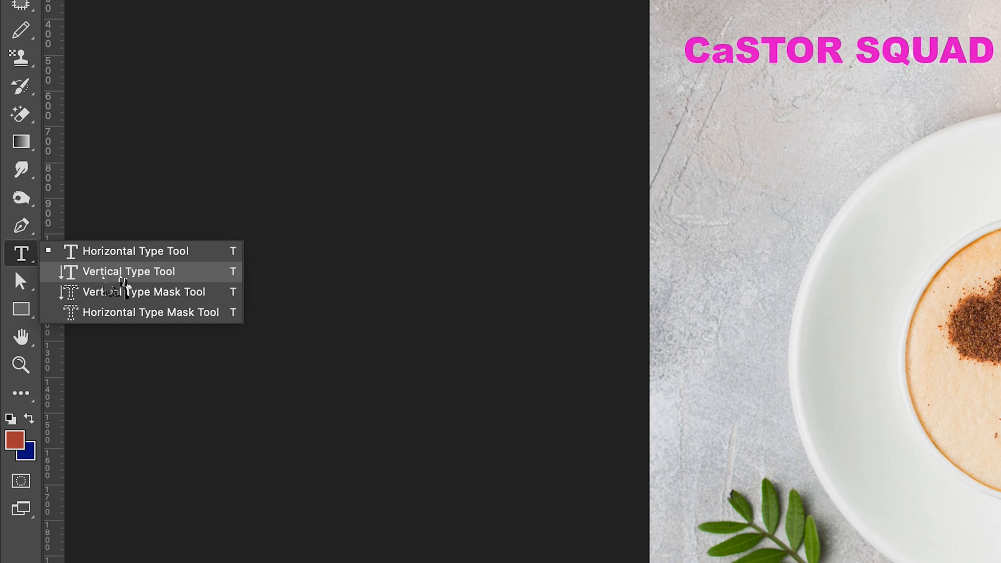
# Step: Add the vertical text "CAsTOR SQUAD" along the photo's left side with the Vertical Type Tool
pyautogui.click(106, 278)
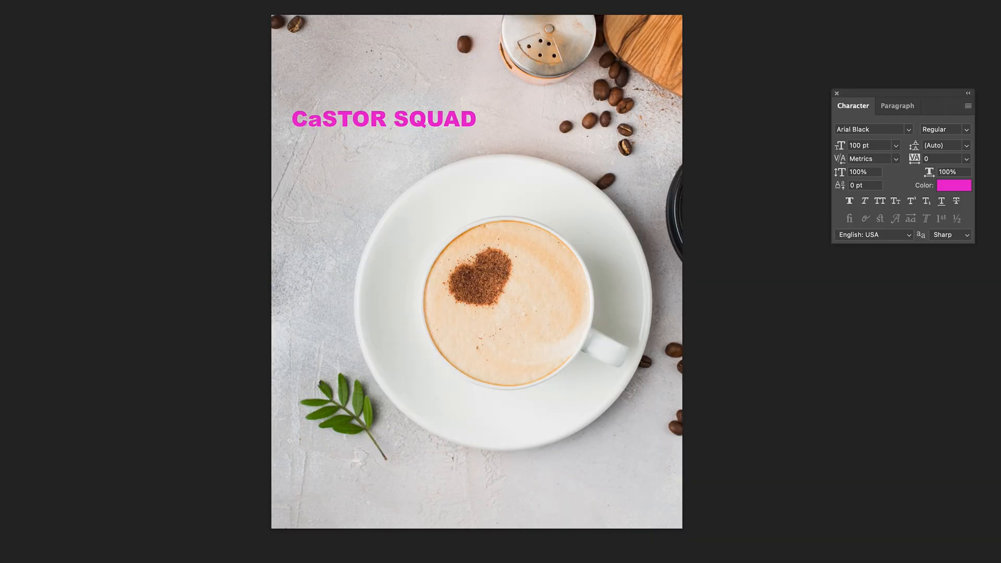
pyautogui.click(703, 154)
pyautogui.press('BackSpace')
pyautogui.write('CAS')
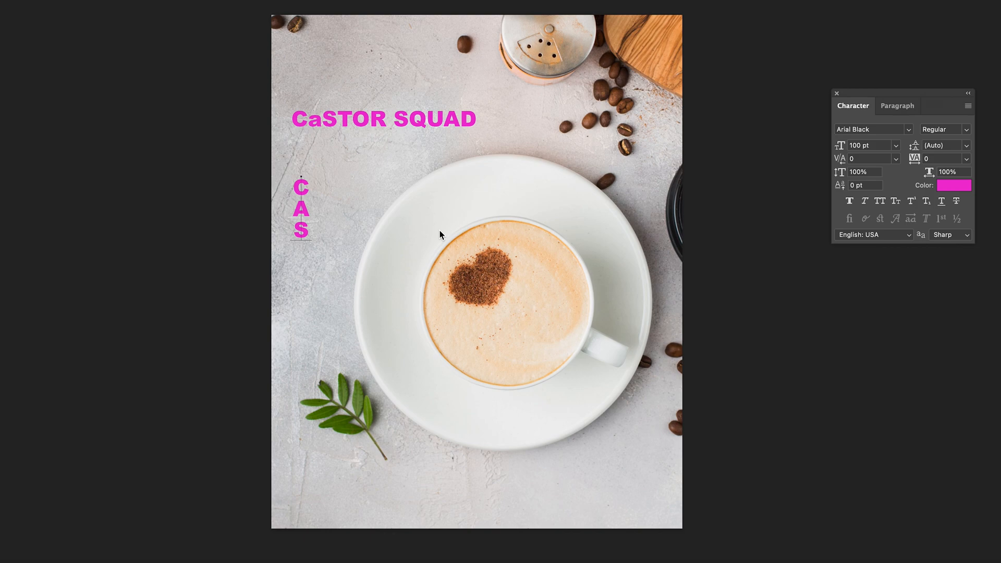
pyautogui.press('BackSpace')
pyautogui.write('st')
pyautogui.press('BackSpace')
pyautogui.write('TOR SQUAD')
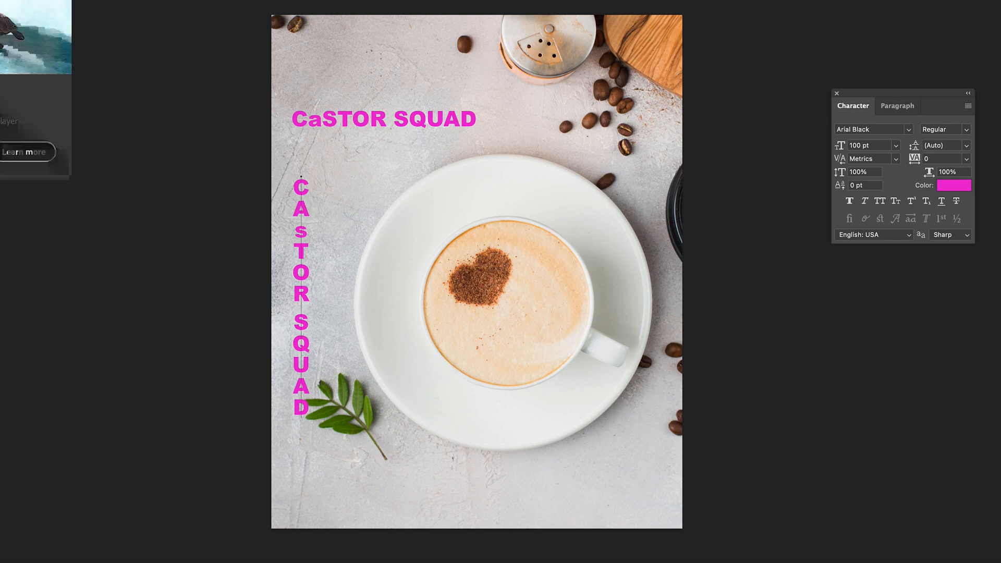
# Step: Move the vertical text about 138 px right and 130 px down, and the horizontal text to the saucer's upper rim
pyautogui.click(1, 2)
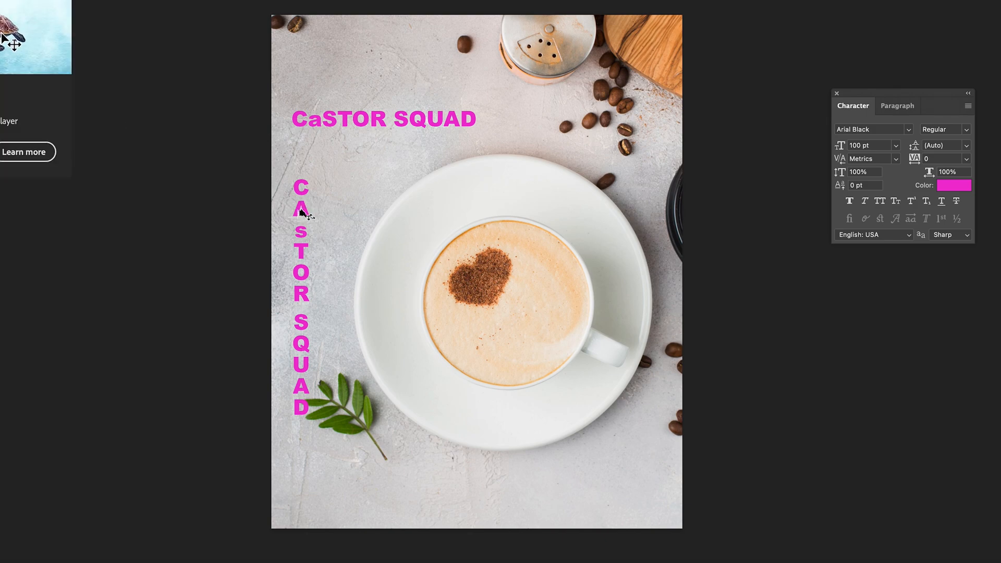
pyautogui.moveTo(301, 209); pyautogui.dragTo(329, 245)
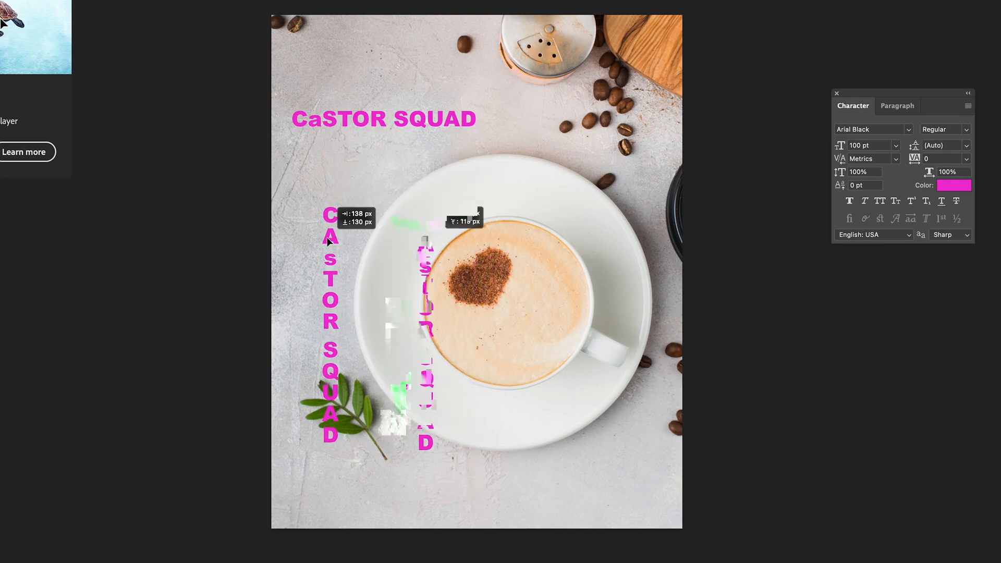
pyautogui.moveTo(313, 139); pyautogui.dragTo(366, 121)
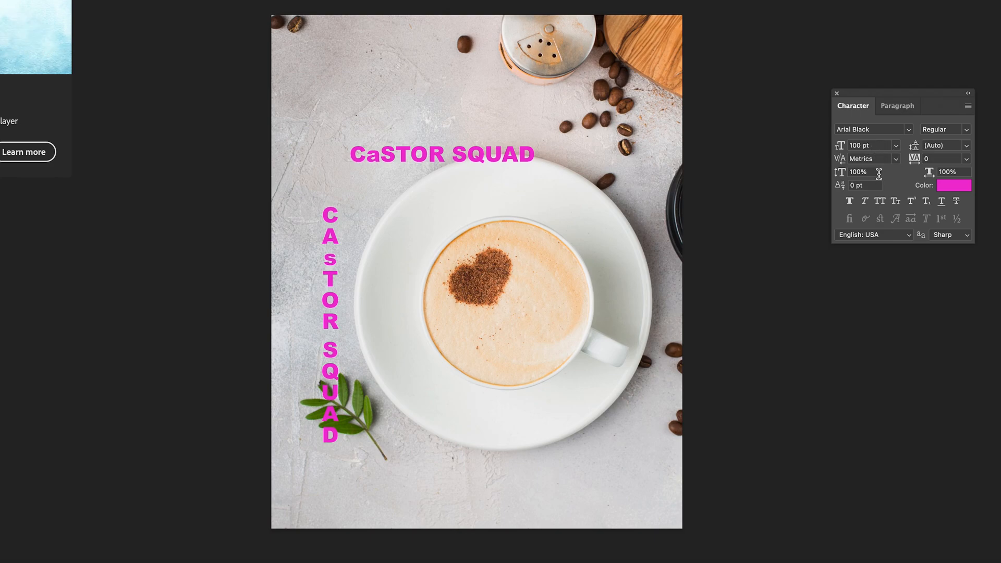
# Step: Color the horizontal text blue (#292ed1) and move it to the photo's upper left, with the vertical text beneath at about X 471, Y 364 px
pyautogui.click(955, 187)
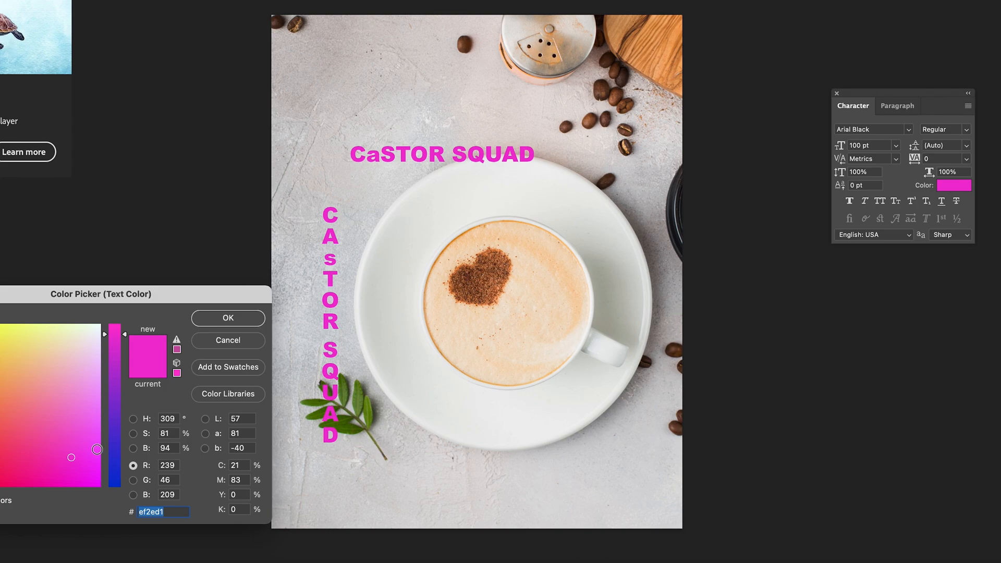
pyautogui.click(115, 460)
pyautogui.click(228, 317)
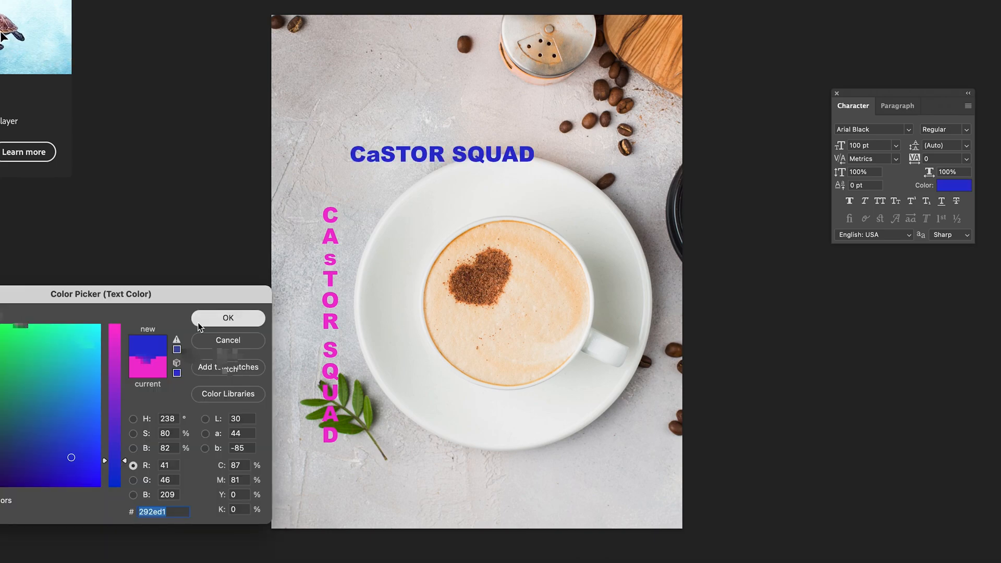
pyautogui.click(228, 317)
pyautogui.moveTo(354, 151); pyautogui.dragTo(302, 73)
pyautogui.moveTo(327, 225); pyautogui.dragTo(378, 114)
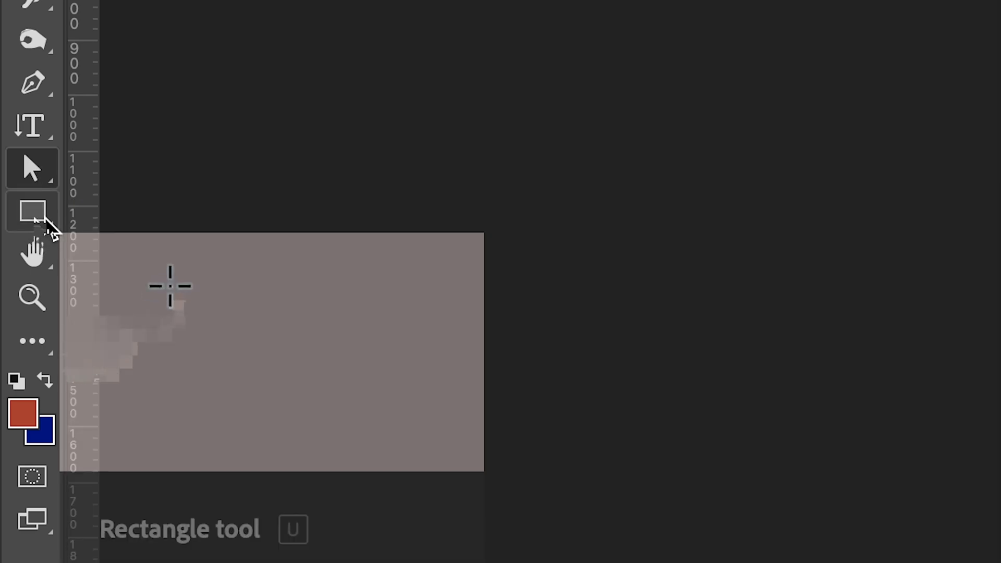
# Step: Close the coffee photo without saving and create a white 1200 × 846 px RGB document at 72 pixels/inch
pyautogui.click(35, 220)
pyautogui.click(36, 220)
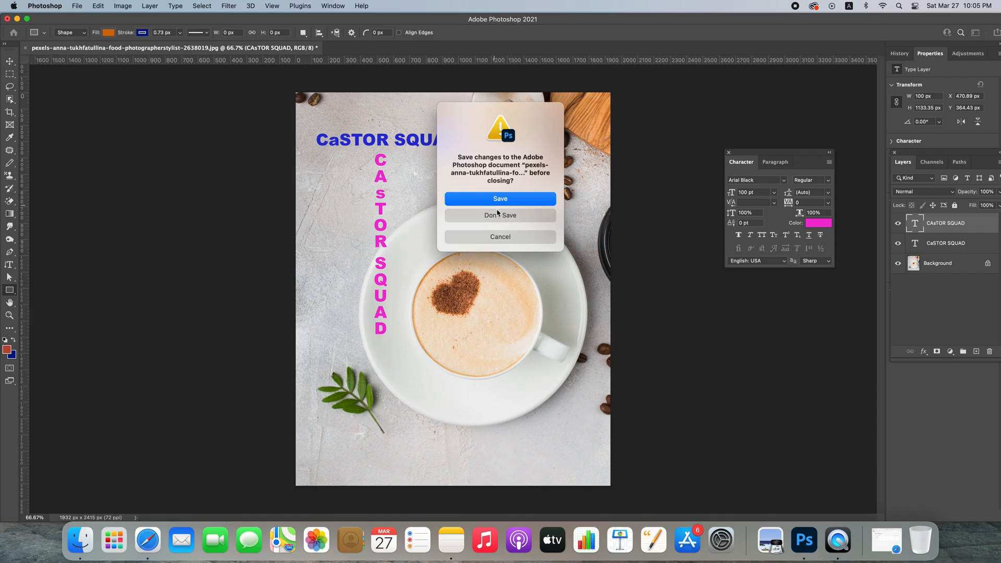
pyautogui.click(500, 216)
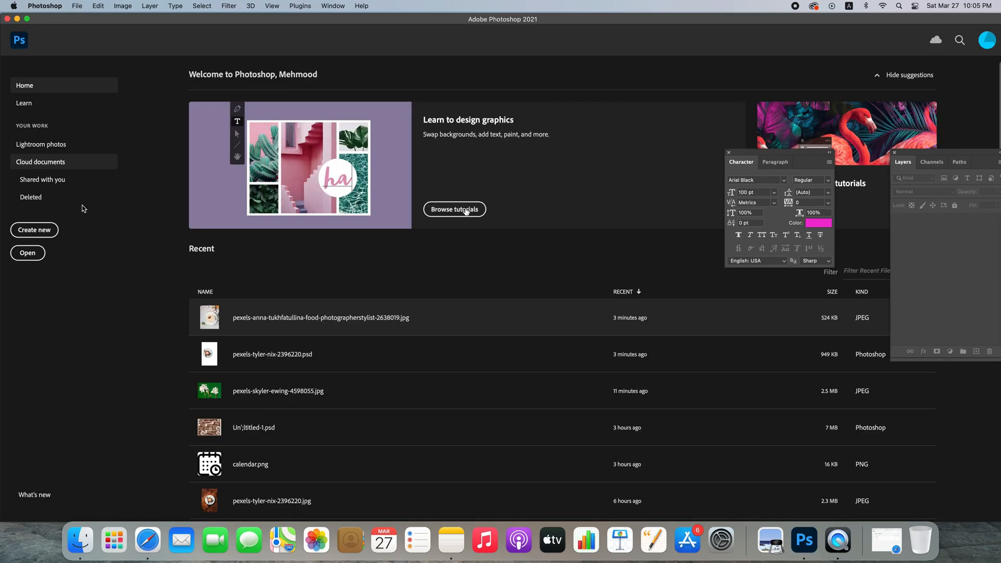
pyautogui.click(35, 230)
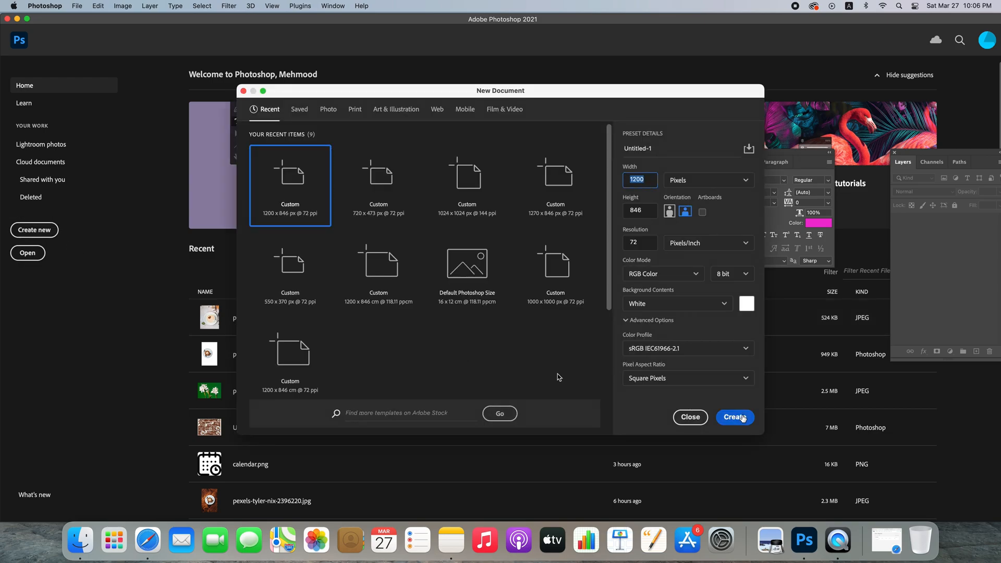
pyautogui.click(743, 419)
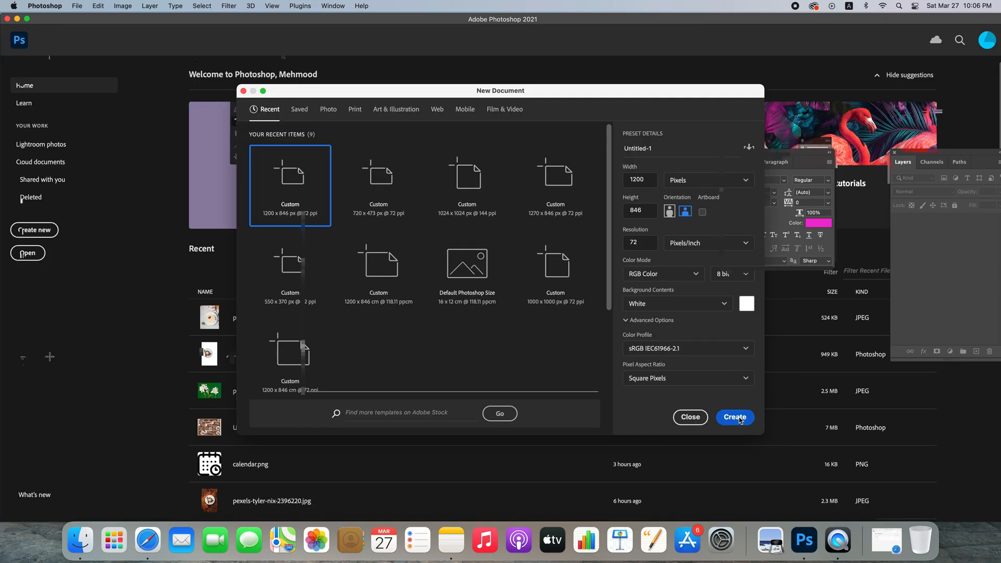
pyautogui.click(742, 418)
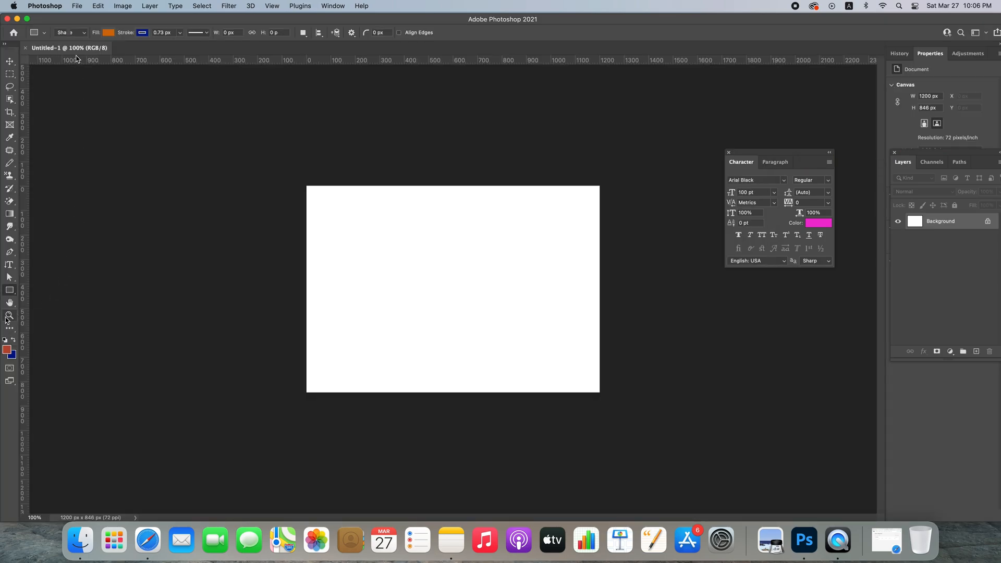
# Step: Move the Character panel off the canvas to below the Layers panel and unlock the Background layer
pyautogui.click(9, 315)
pyautogui.click(476, 294)
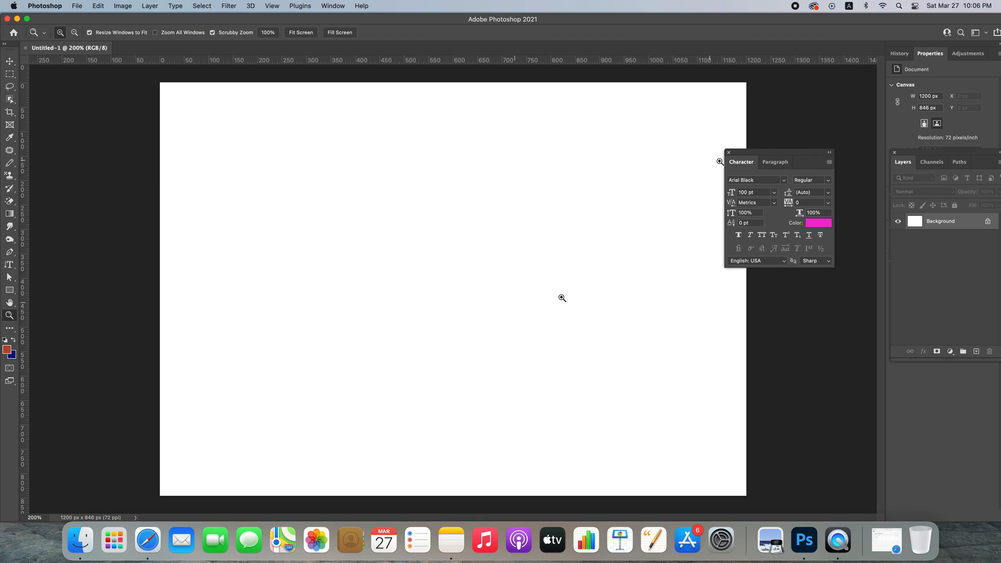
pyautogui.press('v')
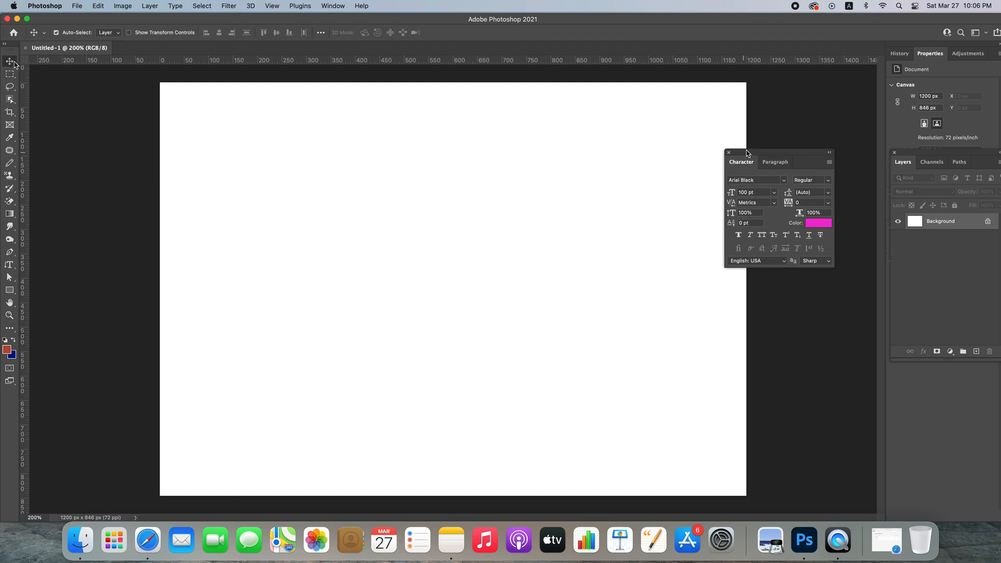
pyautogui.moveTo(744, 159); pyautogui.dragTo(921, 375)
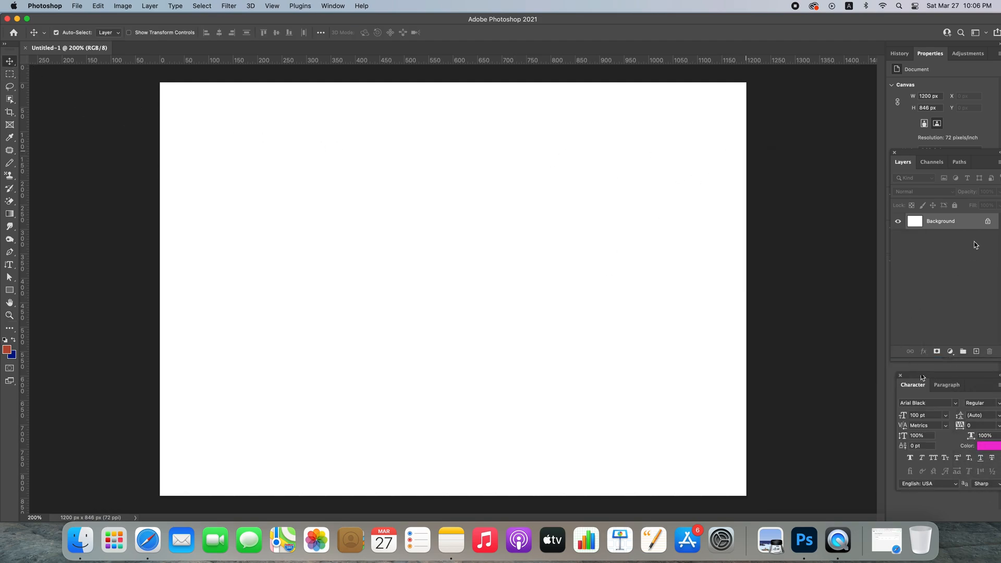
pyautogui.click(987, 221)
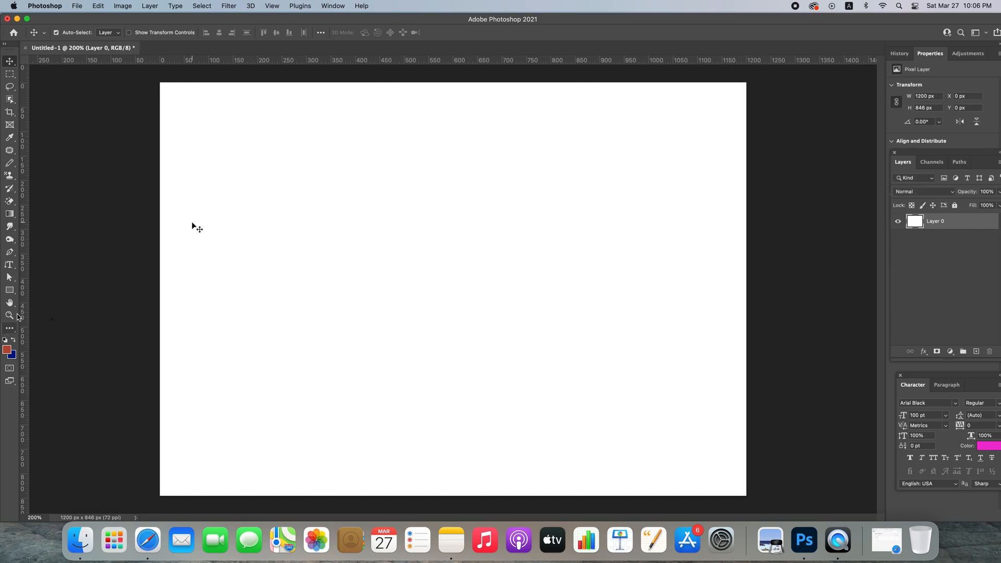
# Step: Draw an orange rectangle about 559 px wide and 290 px high at about X 47 px, Y 77 px
pyautogui.click(9, 290)
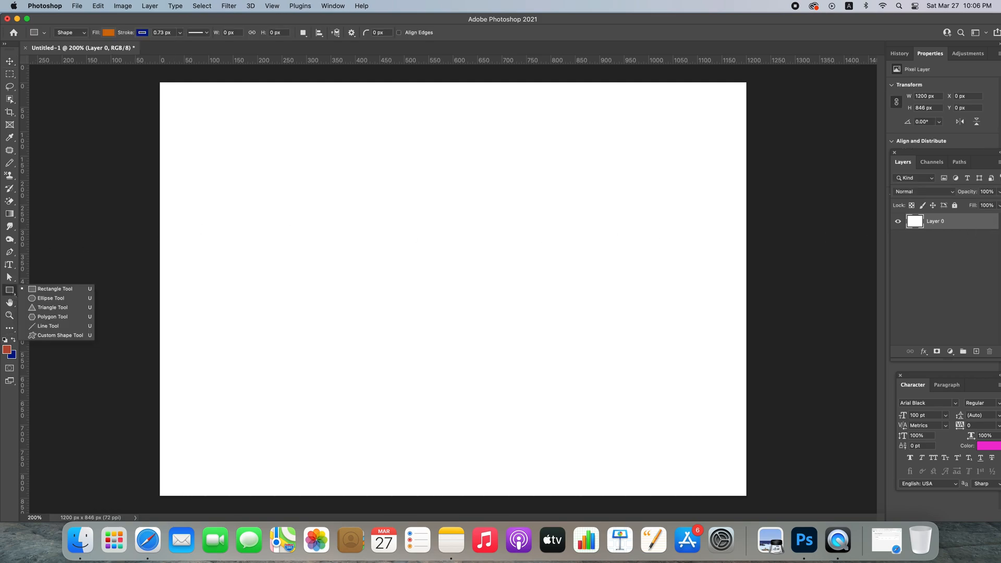
pyautogui.click(54, 293)
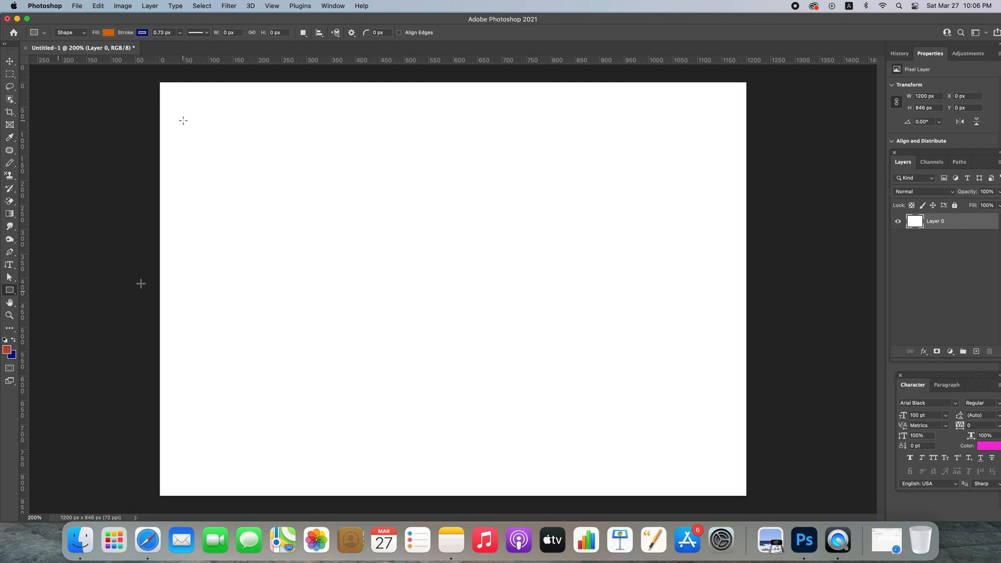
pyautogui.moveTo(183, 120); pyautogui.dragTo(456, 261)
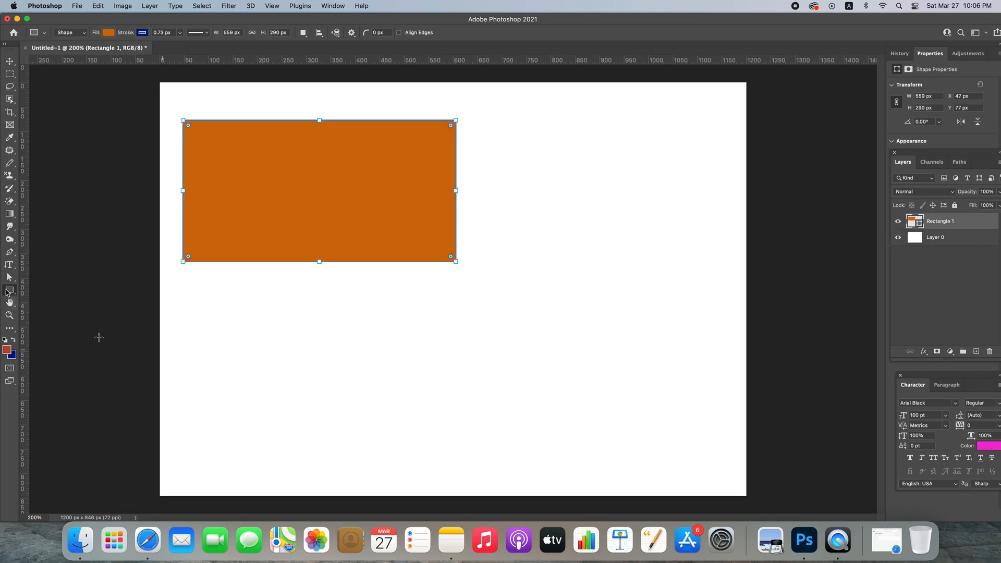
# Step: Draw an orange ellipse about 334 px wide and 316 px high to the right of the rectangle
pyautogui.click(8, 293)
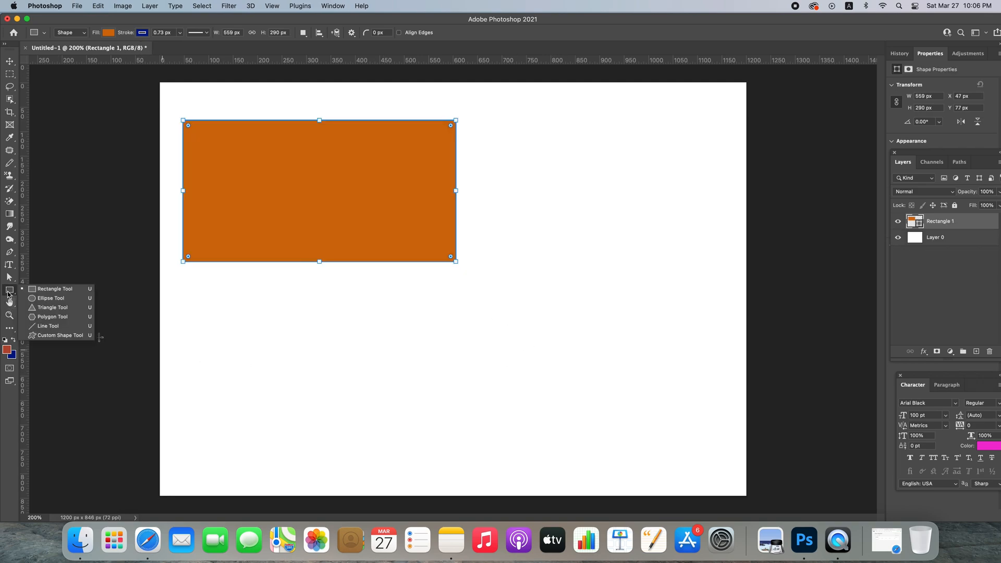
pyautogui.click(49, 298)
pyautogui.moveTo(497, 153); pyautogui.dragTo(660, 307)
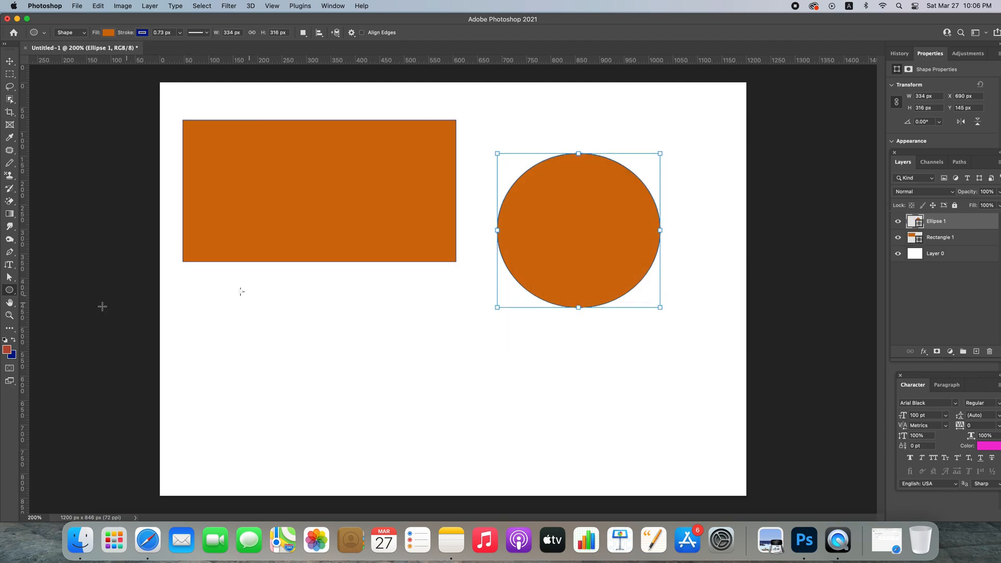
# Step: Draw an orange triangle about 162 px wide and 230 px high below the rectangle, at about X 71 px, Y 480 px
pyautogui.click(8, 292)
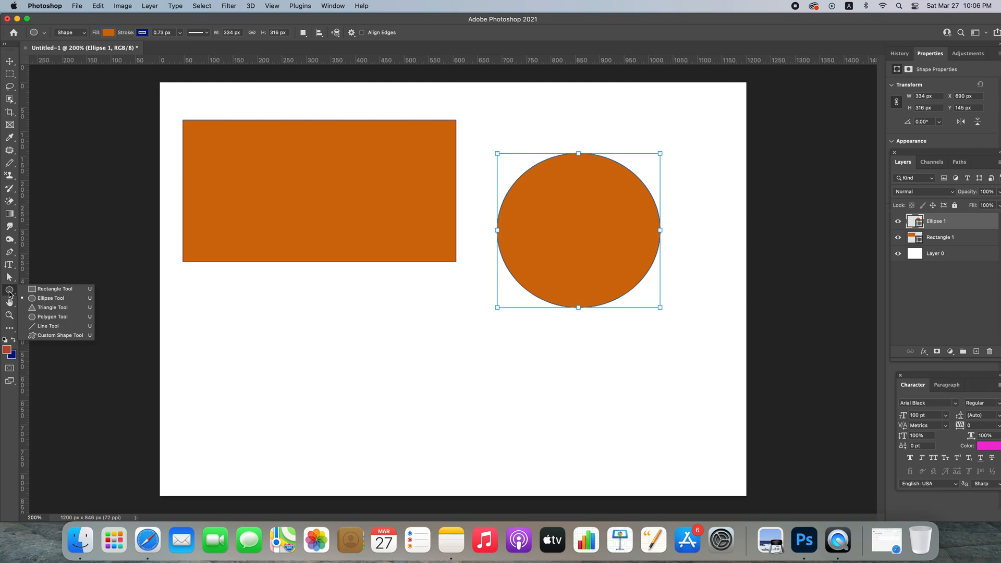
pyautogui.click(52, 307)
pyautogui.moveTo(194, 317); pyautogui.dragTo(273, 428)
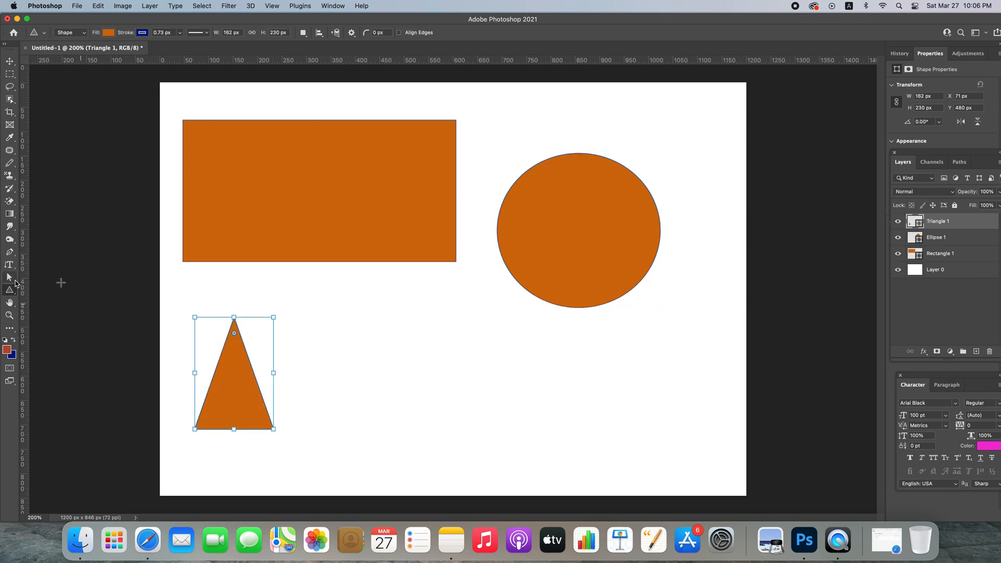
# Step: Draw an orange 8-sided polygon about 285 px wide and 275 px high to the right of the triangle
pyautogui.click(9, 290)
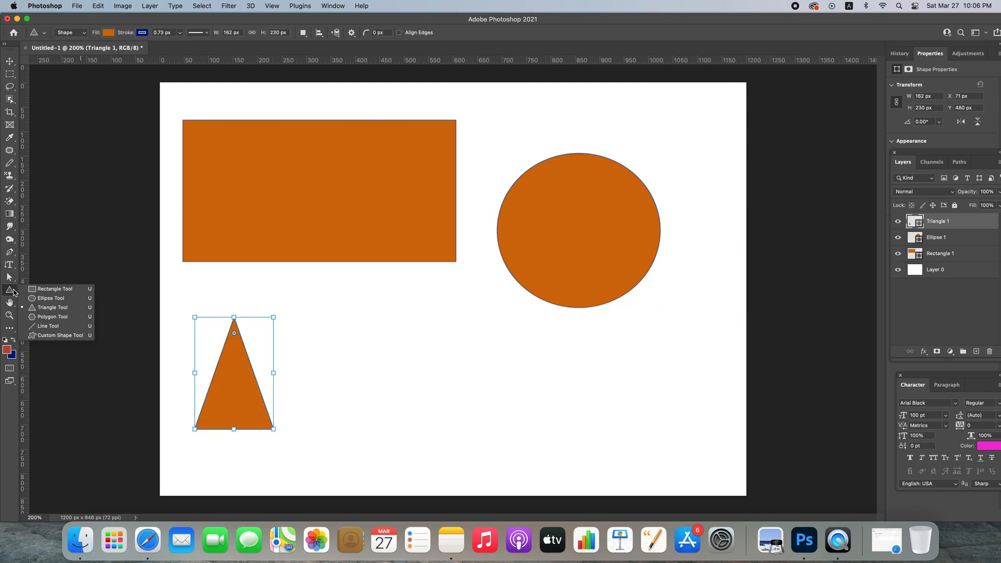
pyautogui.click(54, 317)
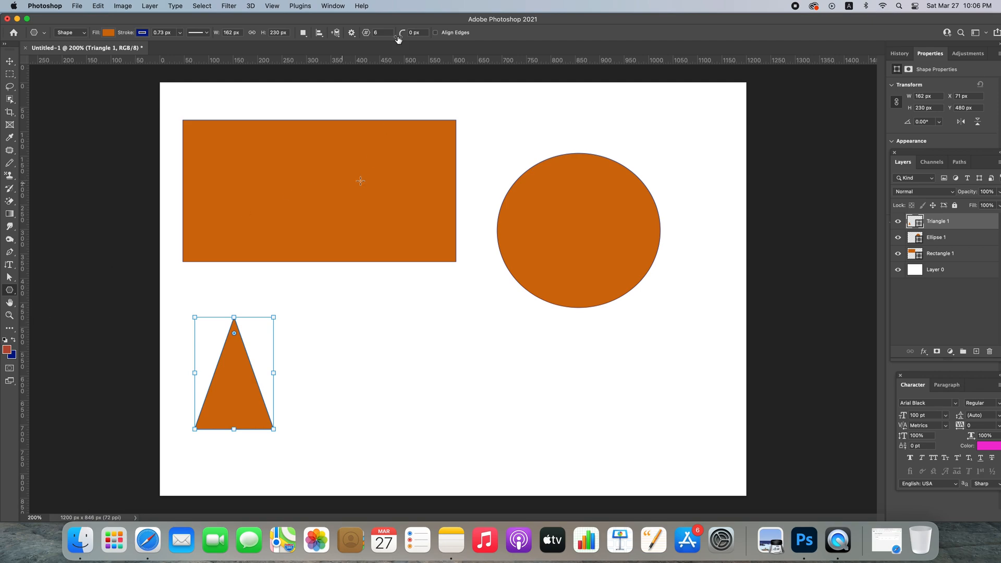
pyautogui.click(380, 34)
pyautogui.press('BackSpace')
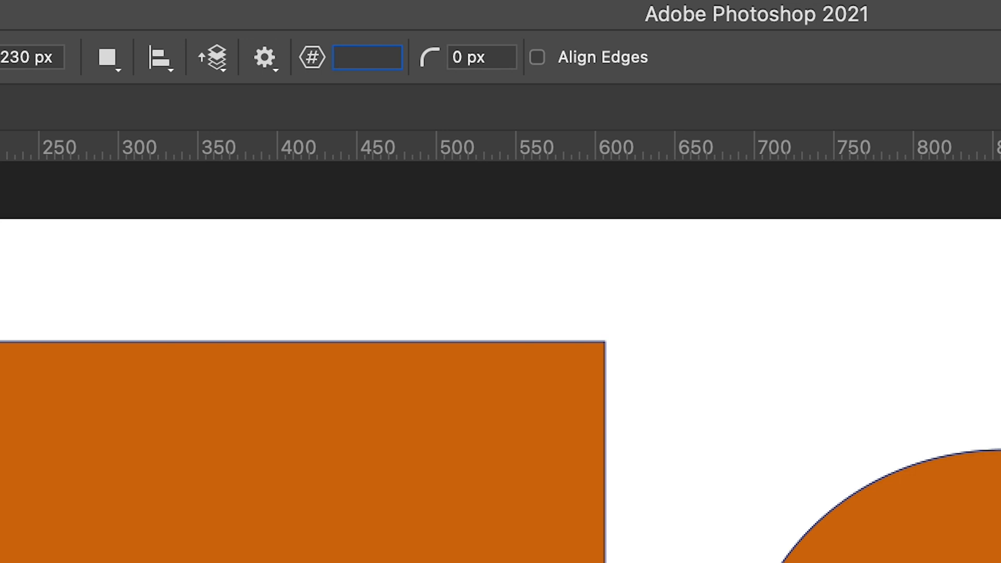
pyautogui.write('5')
pyautogui.press('BackSpace')
pyautogui.write('5')
pyautogui.press('BackSpace')
pyautogui.write('6')
pyautogui.press('BackSpace')
pyautogui.write('8')
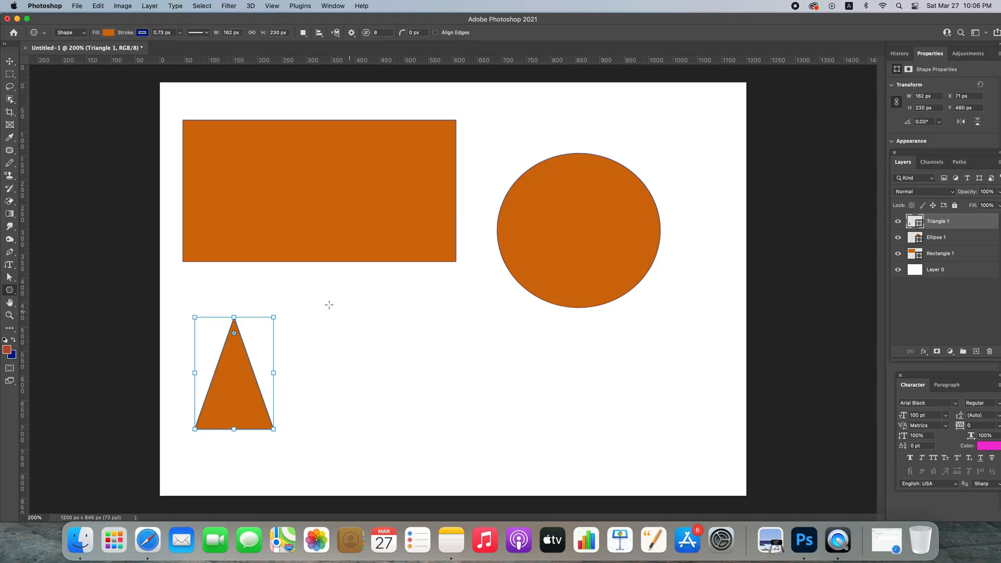
pyautogui.moveTo(337, 301); pyautogui.dragTo(475, 433)
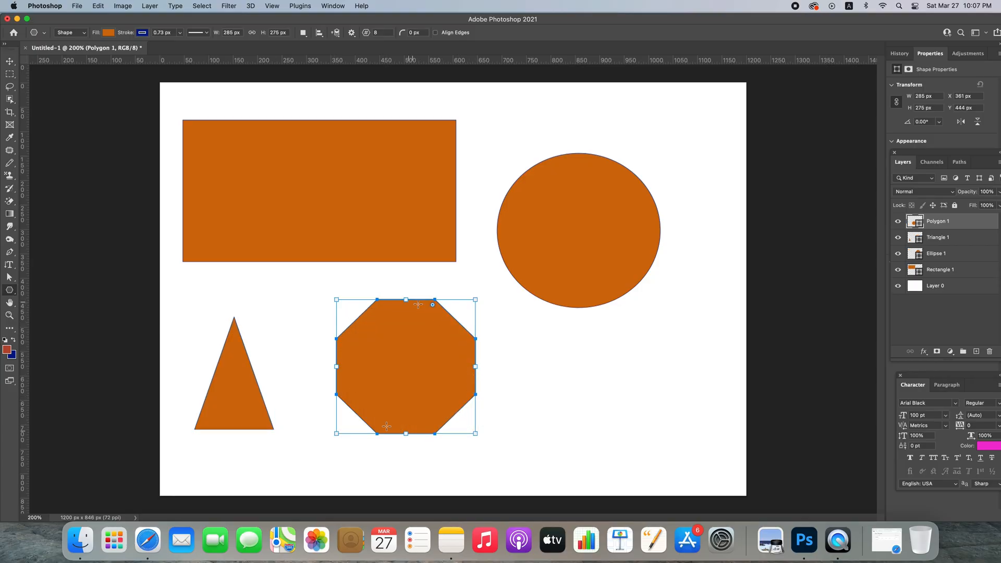
# Step: Draw a steep slanted line about 265 px long below the ellipse with the Line tool, and deselect it
pyautogui.rightClick(16, 296)
pyautogui.click(52, 326)
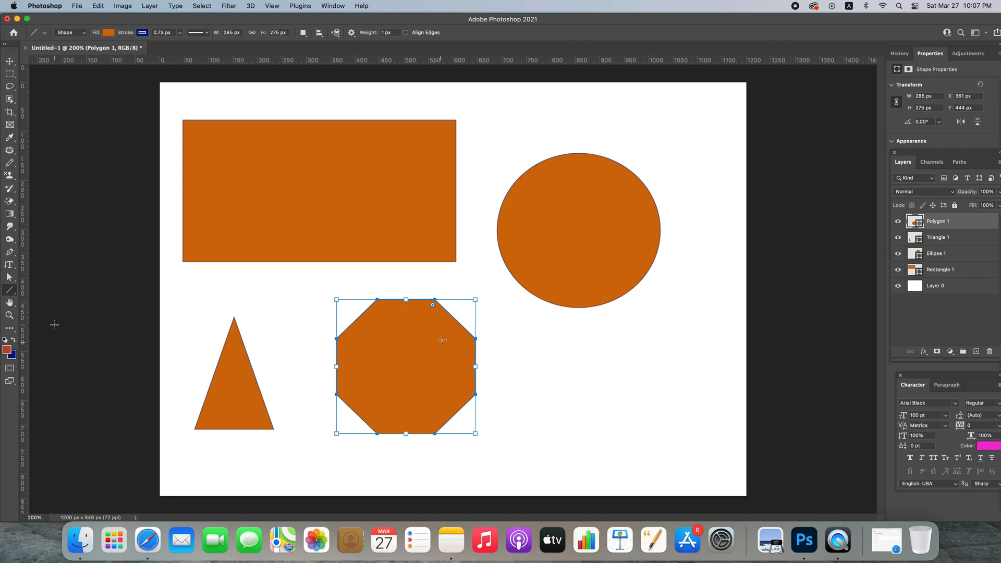
pyautogui.moveTo(572, 331); pyautogui.dragTo(604, 455)
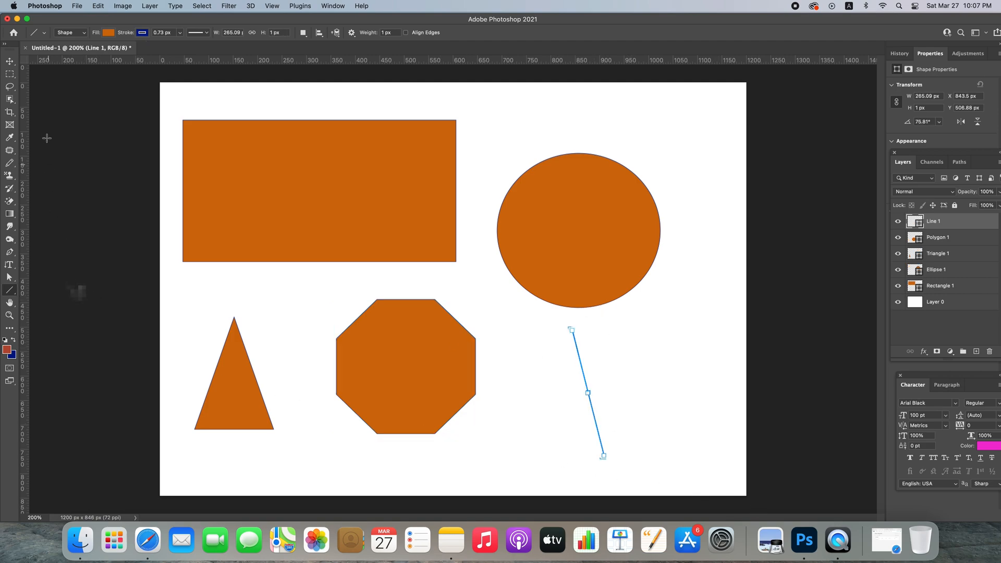
pyautogui.click(10, 62)
pyautogui.click(50, 115)
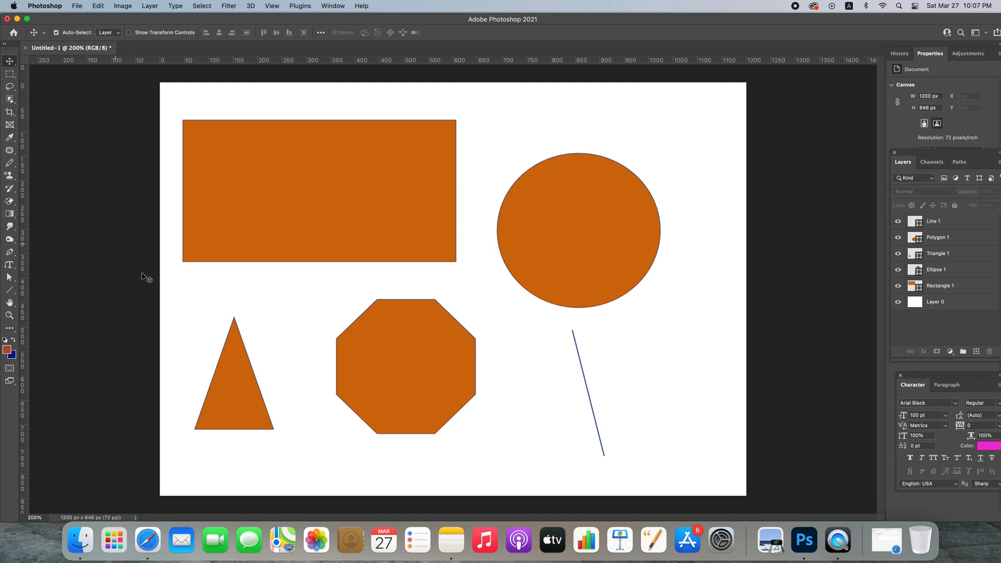
# Step: Draw the Buffalo Thorn Tree custom shape about 162 px wide and 229 px high to the right of the line
pyautogui.click(11, 294)
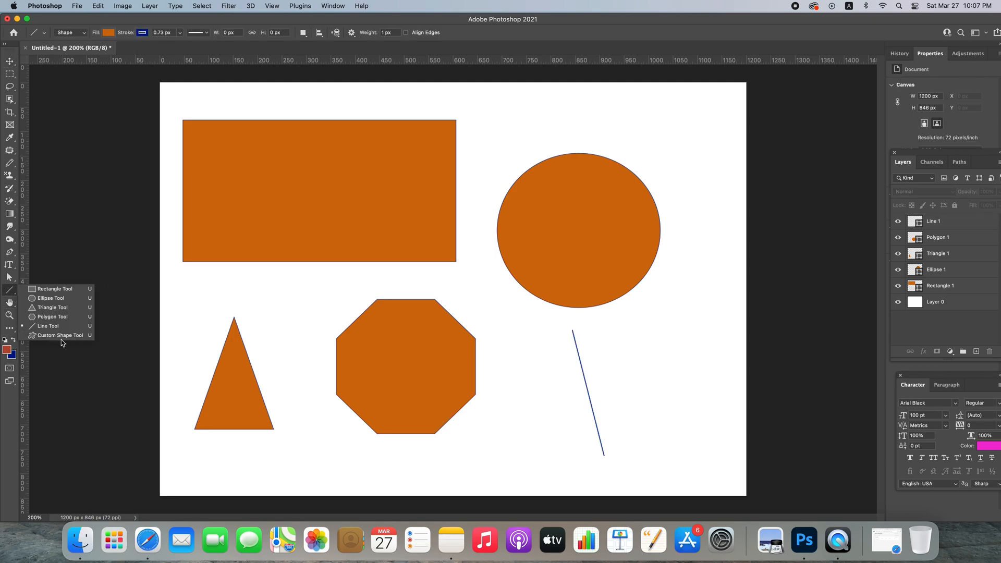
pyautogui.click(60, 335)
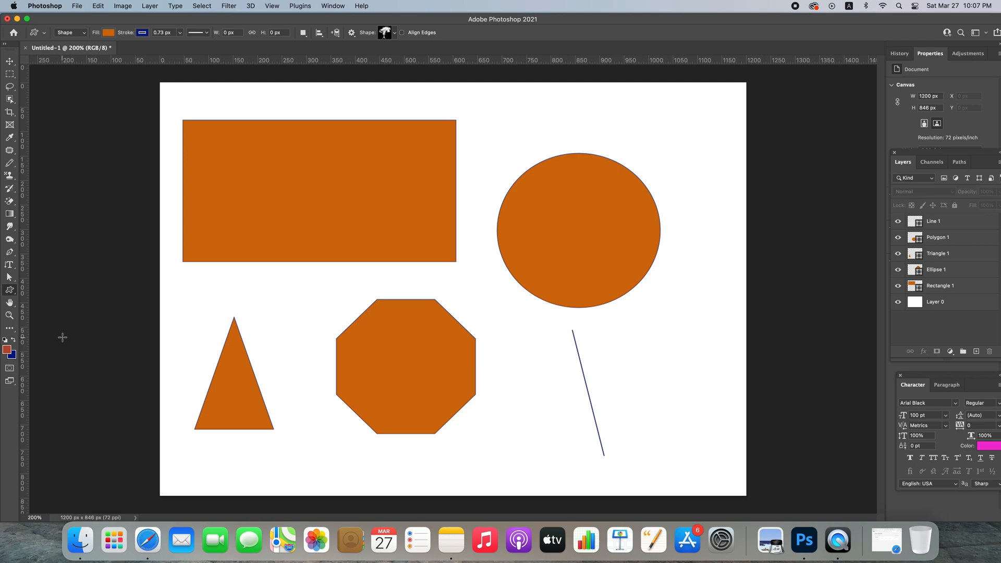
pyautogui.moveTo(627, 327); pyautogui.dragTo(708, 440)
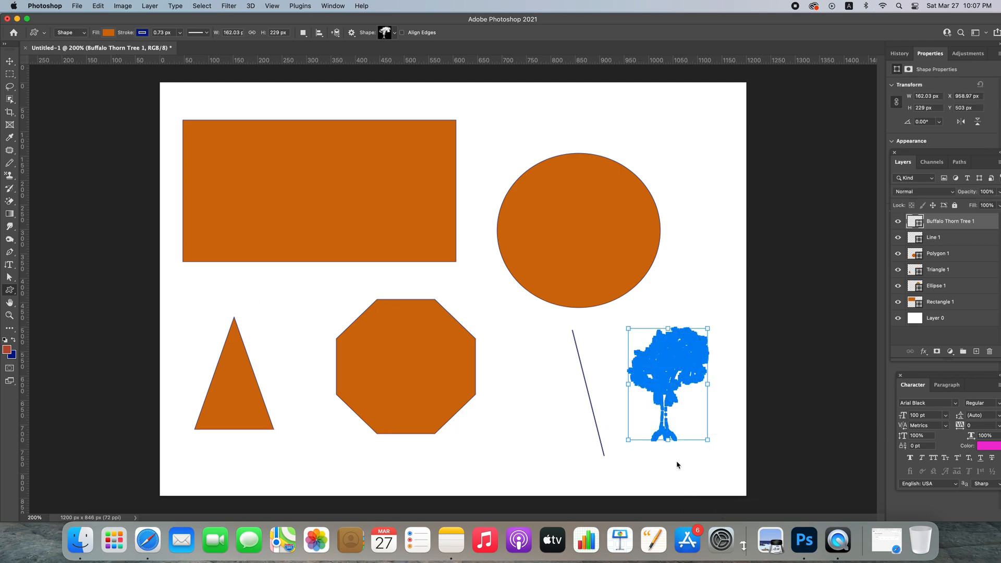
# Step: Zoom in on the rectangle to 400% with the Zoom tool and look over the shapes down to the canvas's lower edge
pyautogui.click(12, 317)
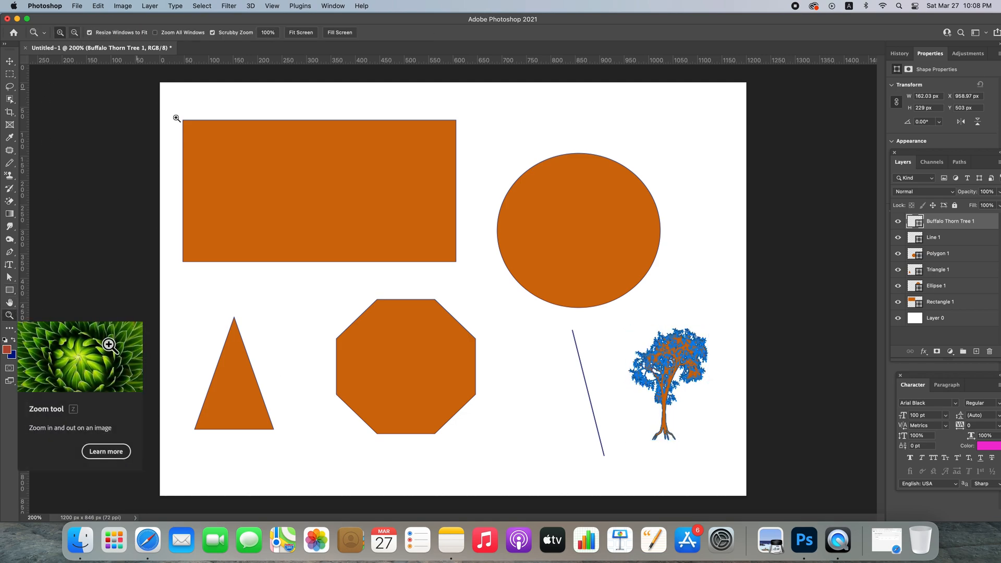
pyautogui.click(328, 214)
pyautogui.scroll(5, 329, 215)
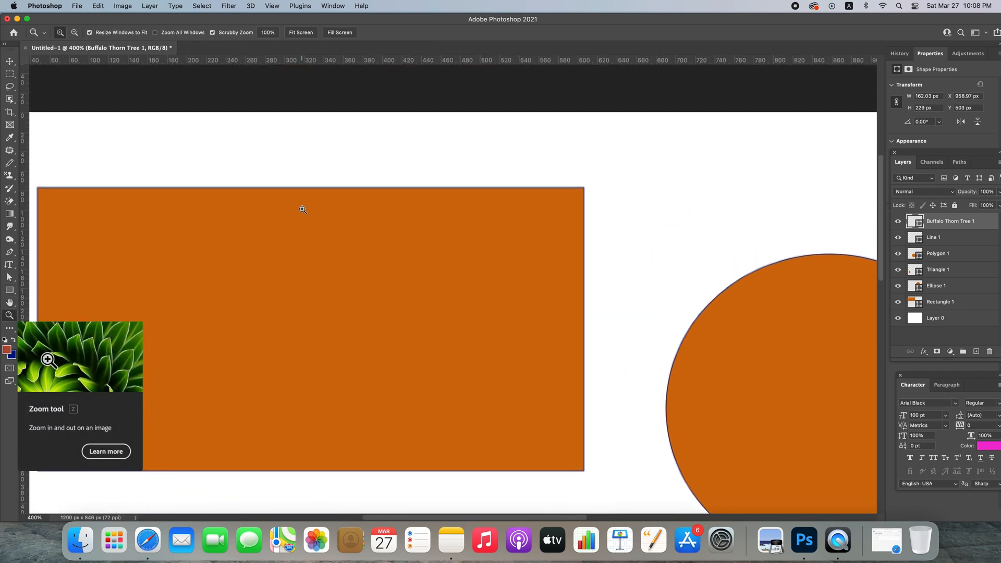
pyautogui.scroll(-20, 302, 209)
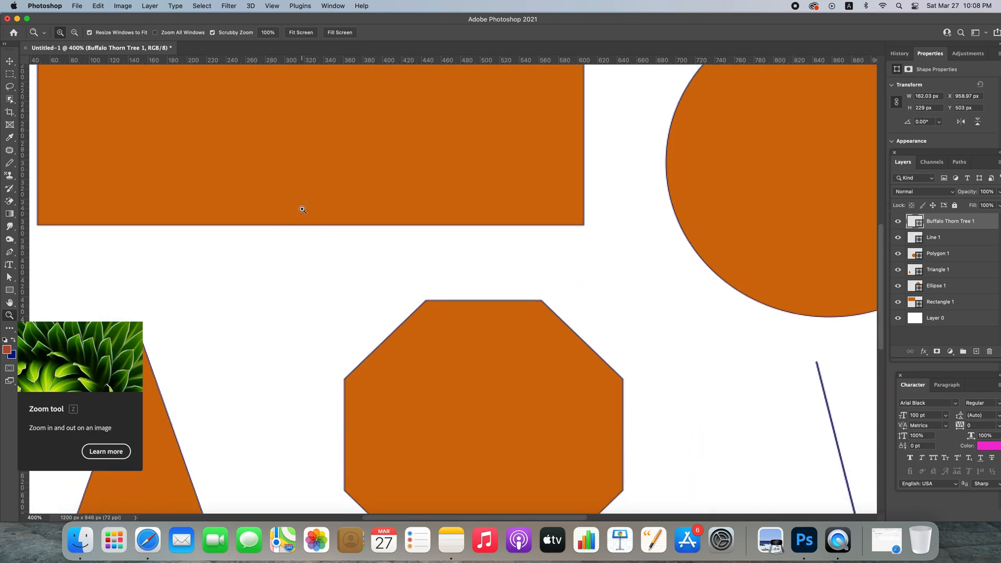
pyautogui.scroll(-3, 148, 263)
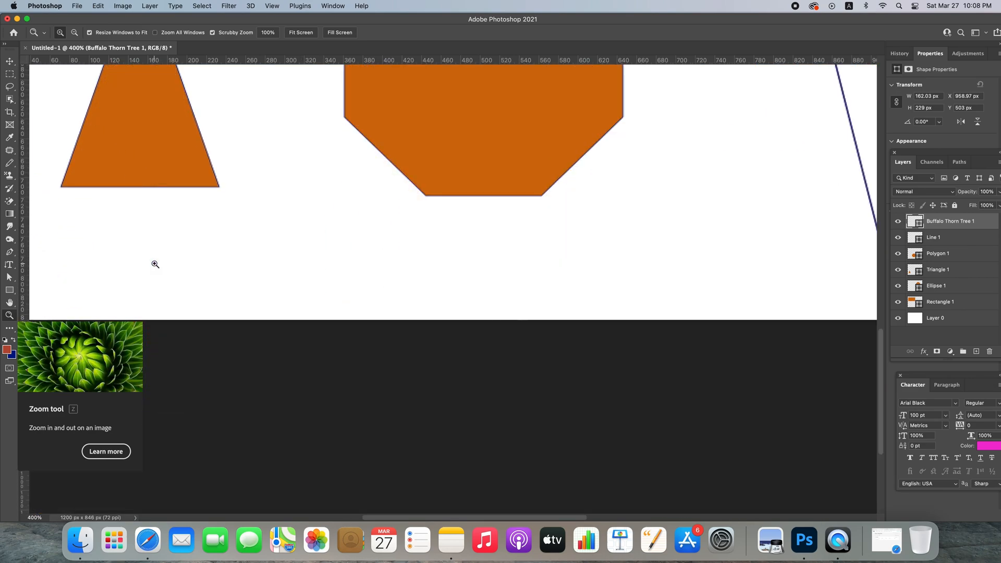
pyautogui.scroll(3, 155, 264)
pyautogui.scroll(-2, 155, 264)
pyautogui.scroll(2, 152, 261)
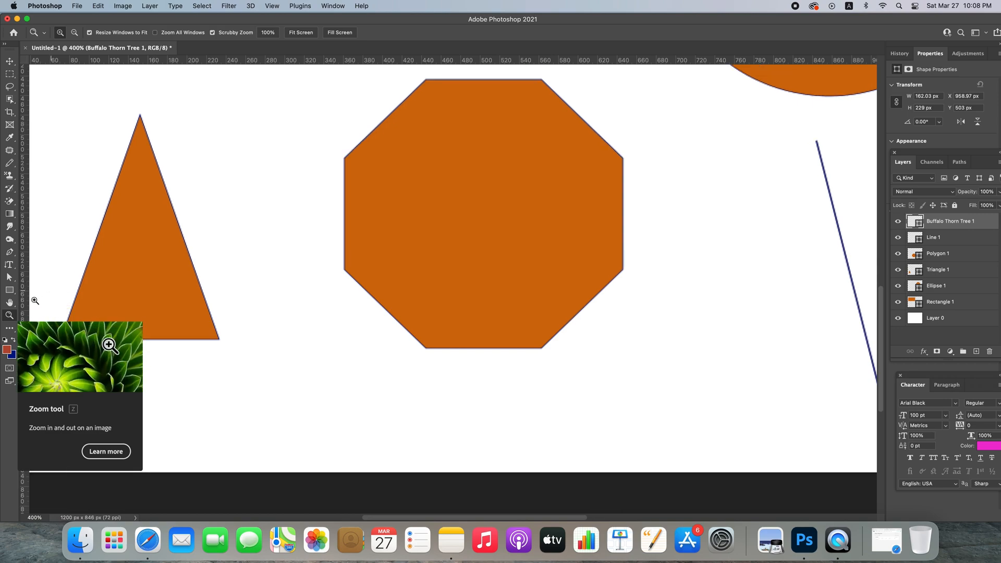
# Step: Pan around the magnified triangle and octagon with the Hand tool
pyautogui.click(9, 302)
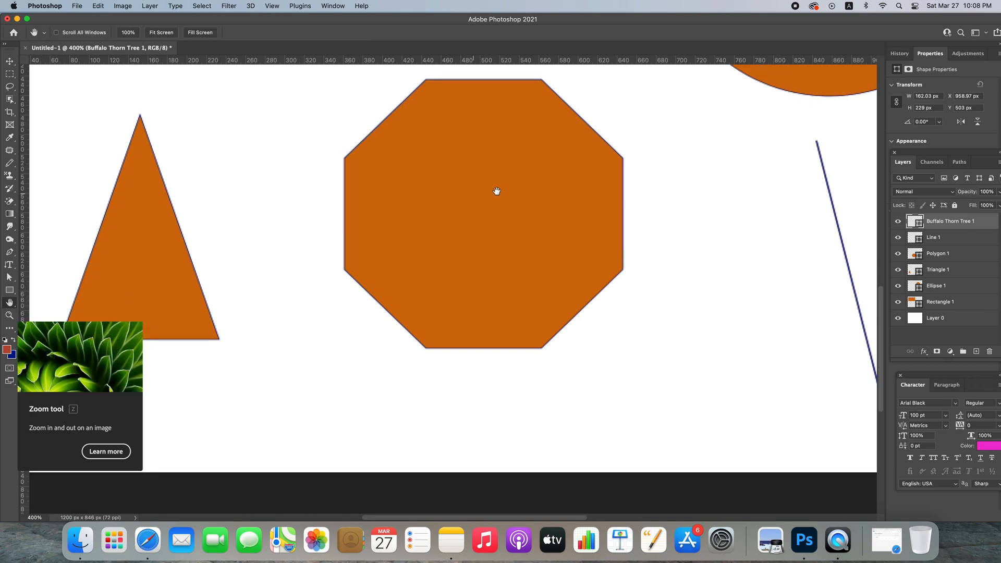
pyautogui.moveTo(501, 186); pyautogui.dragTo(420, 320)
pyautogui.moveTo(540, 190); pyautogui.dragTo(387, 408)
pyautogui.moveTo(591, 217); pyautogui.dragTo(458, 212)
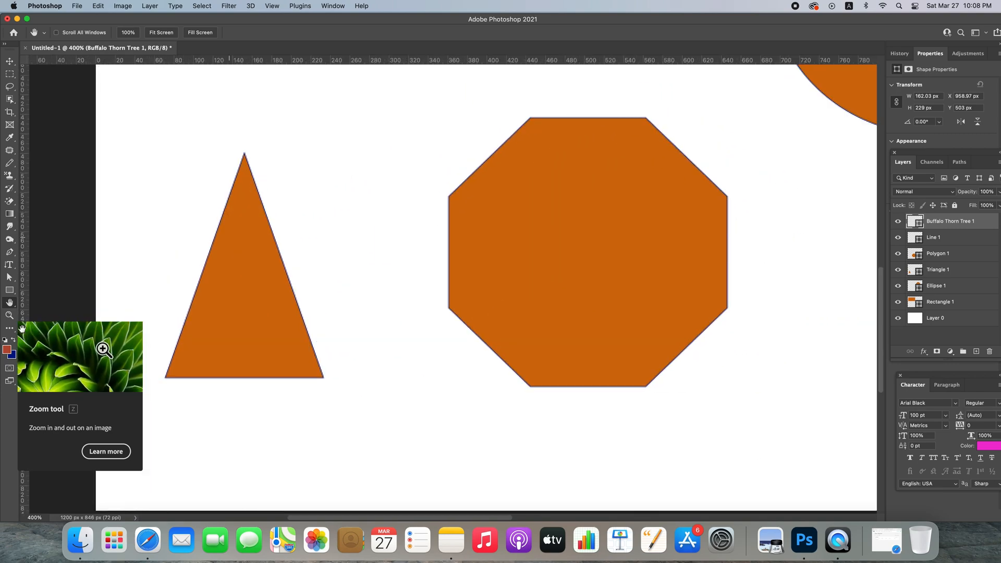